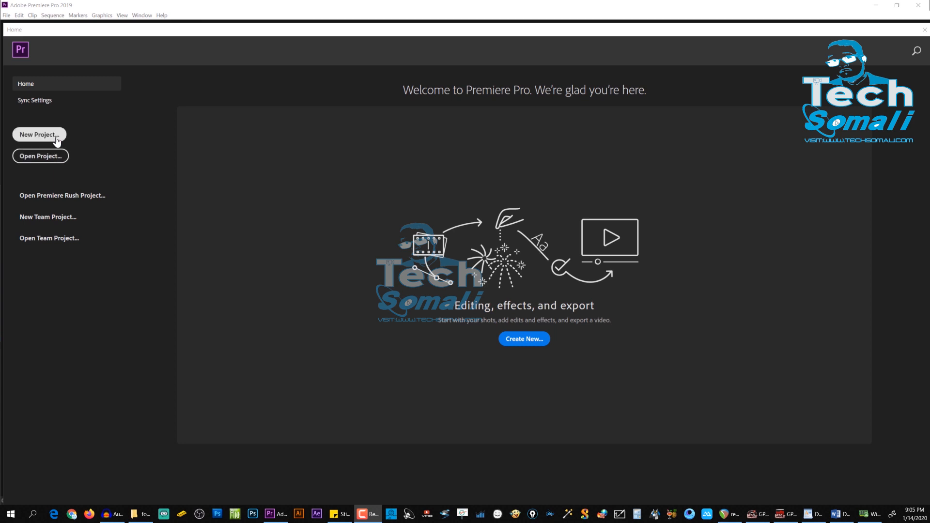
Step: Create a new project named Youtube-HD_Upload in the default location
click(39, 135)
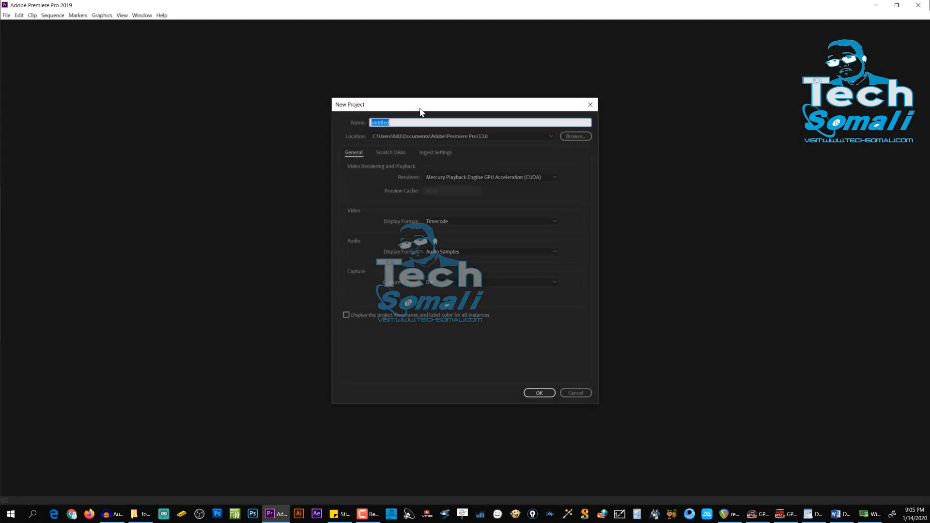
drag(420, 113, 378, 130)
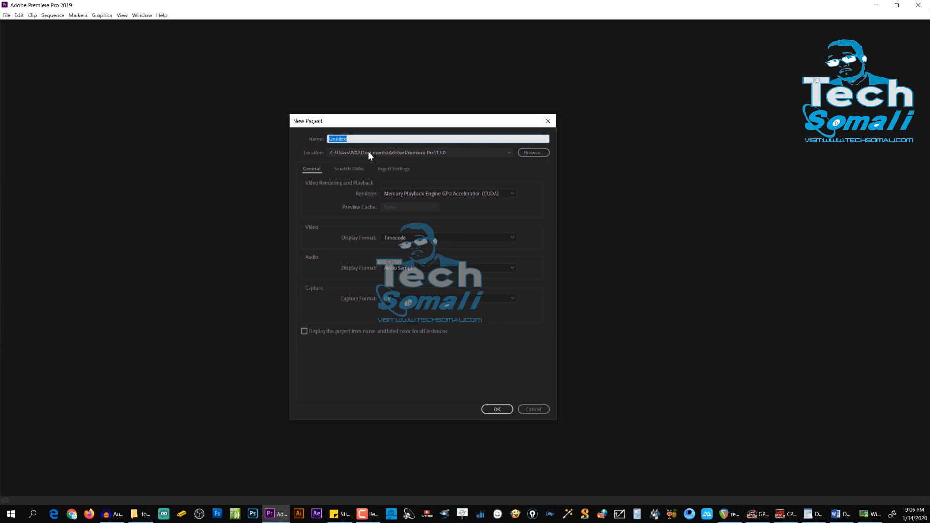
text(YOu)
key(BackSpace)
key(BackSpace)
text(outube)
click(503, 409)
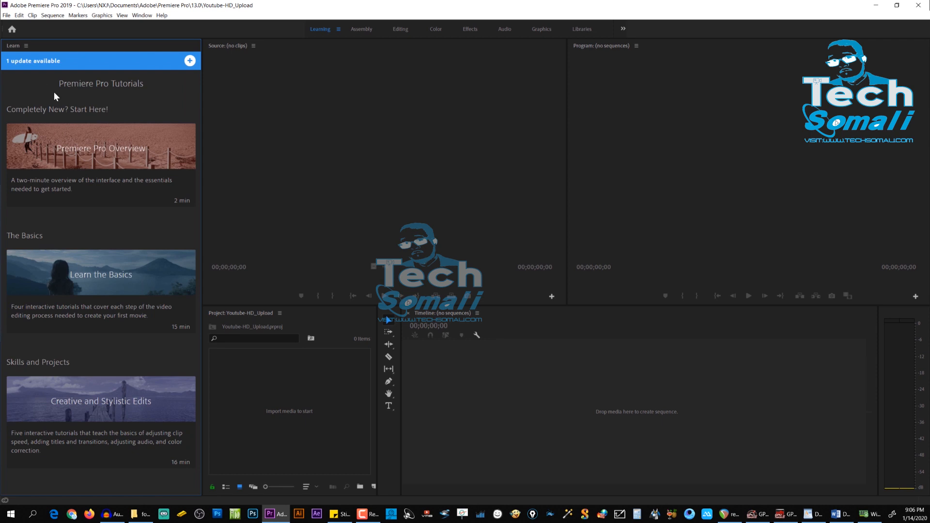
Step: Close the Learn panel with the Premiere Pro tutorials
mouse_move(86, 162)
click(26, 46)
click(51, 49)
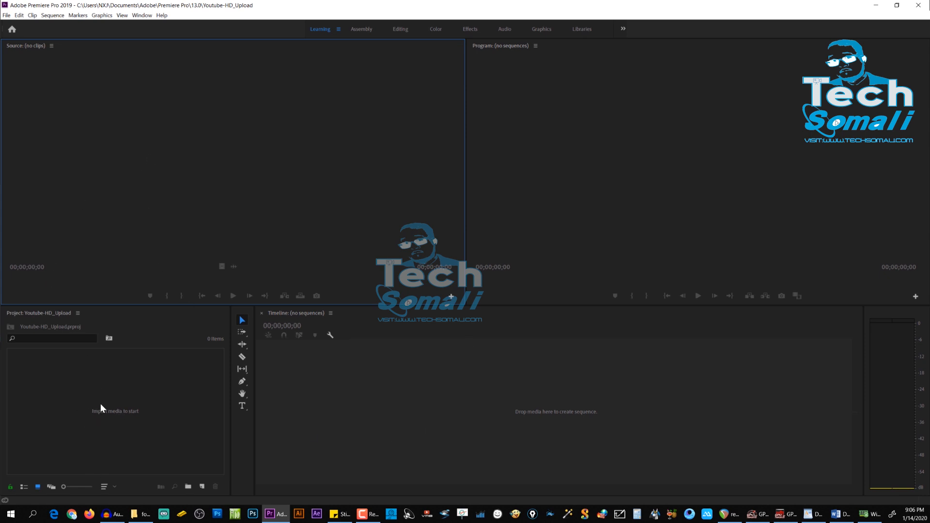
click(128, 392)
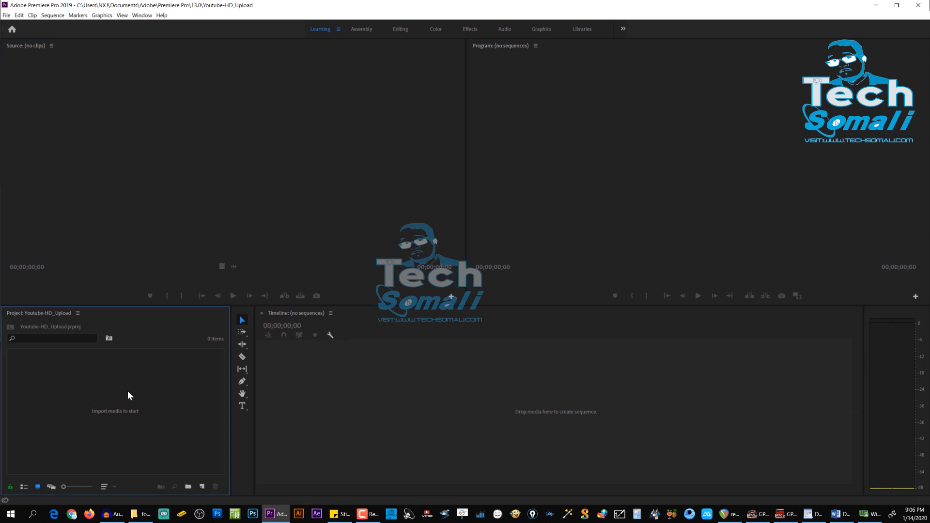
double_click(122, 391)
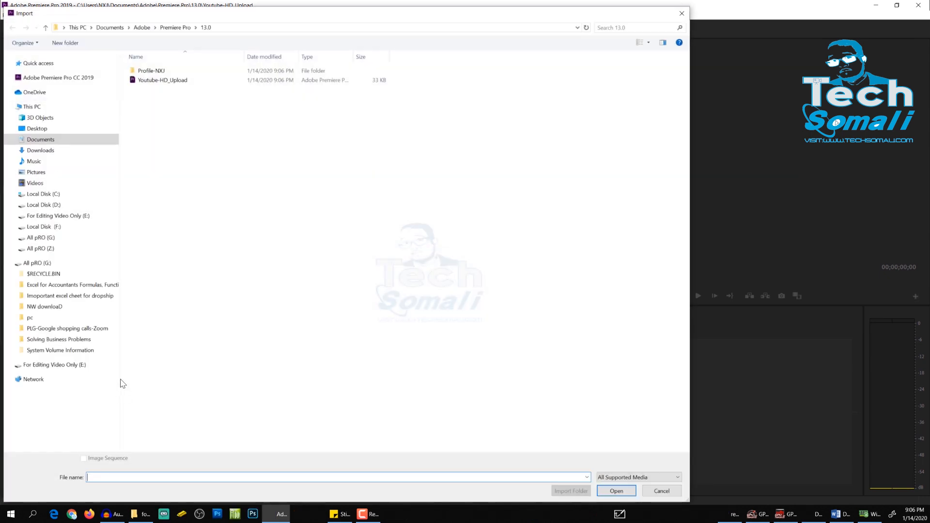
click(682, 13)
Step: Import all six MVI clips from the footage folder in File Explorer into the project, and minimize the folder window
click(141, 514)
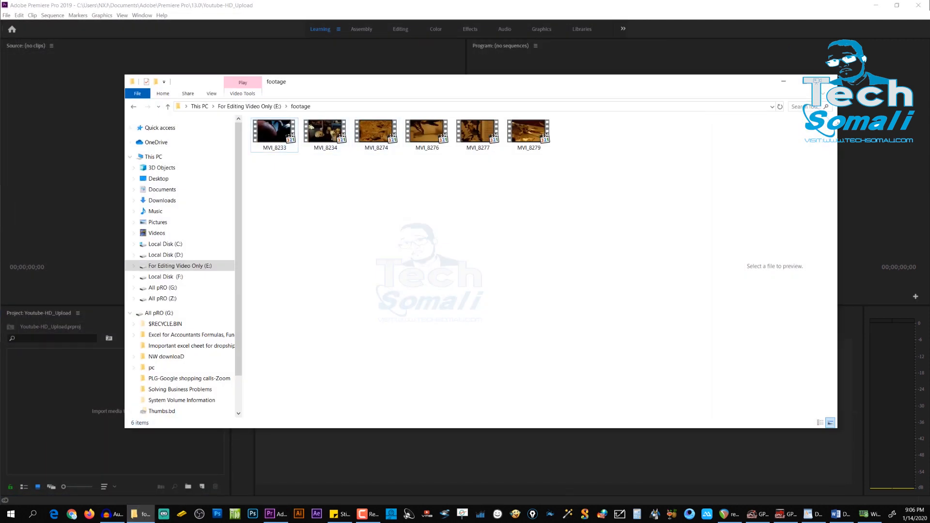
drag(274, 131, 342, 224)
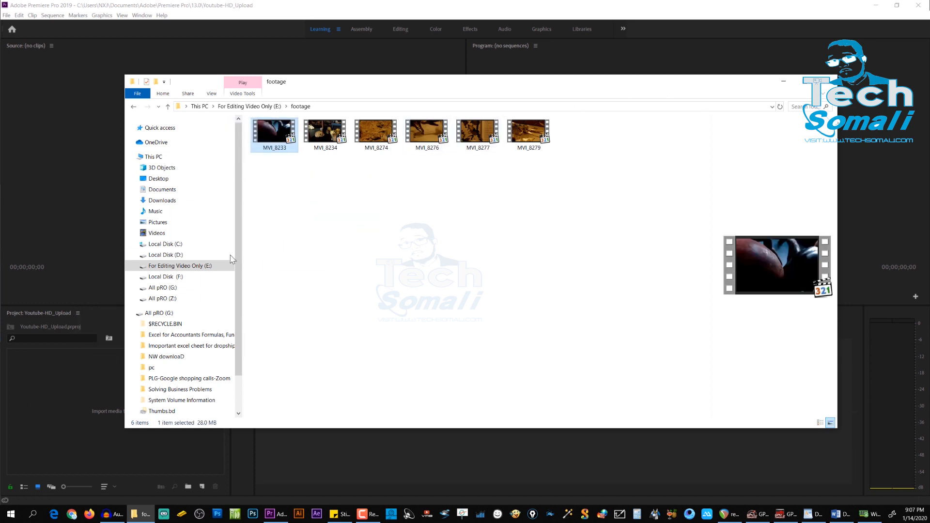
click(66, 371)
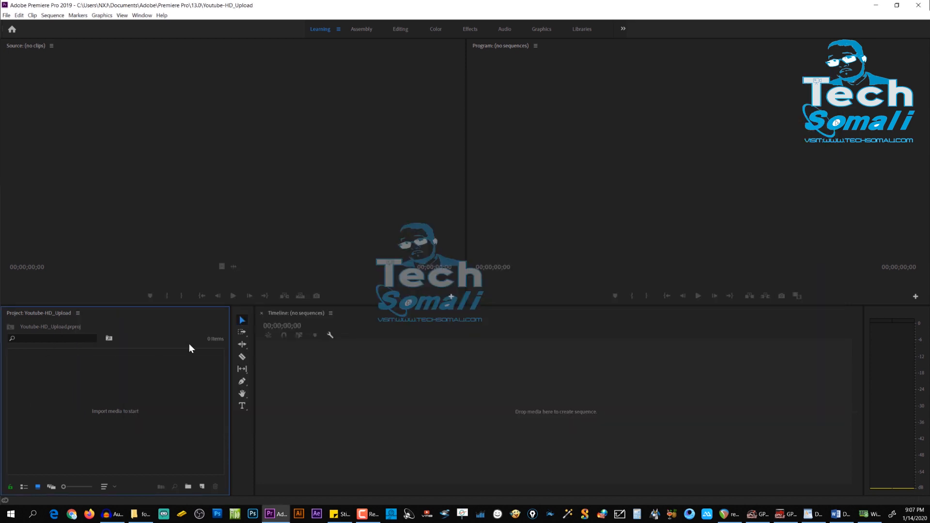
double_click(128, 380)
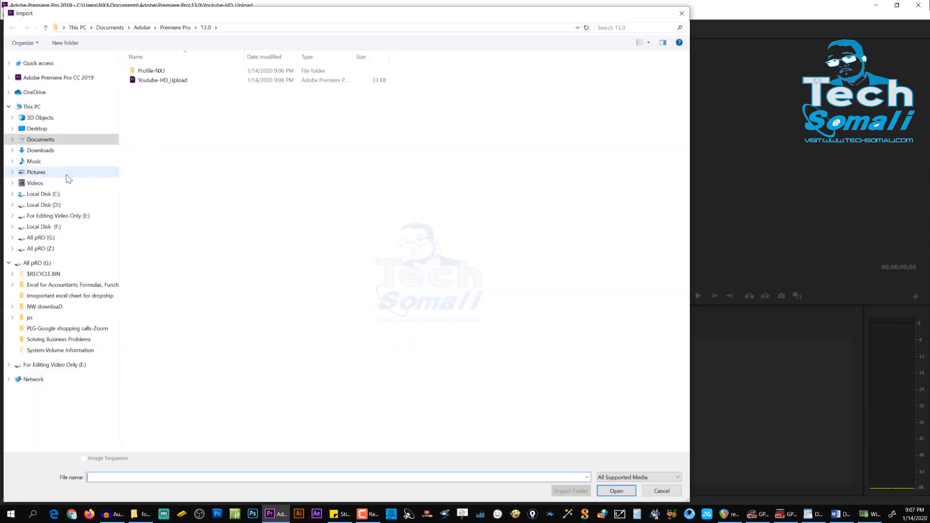
click(683, 15)
key(alt+Tab)
drag(599, 192, 49, 427)
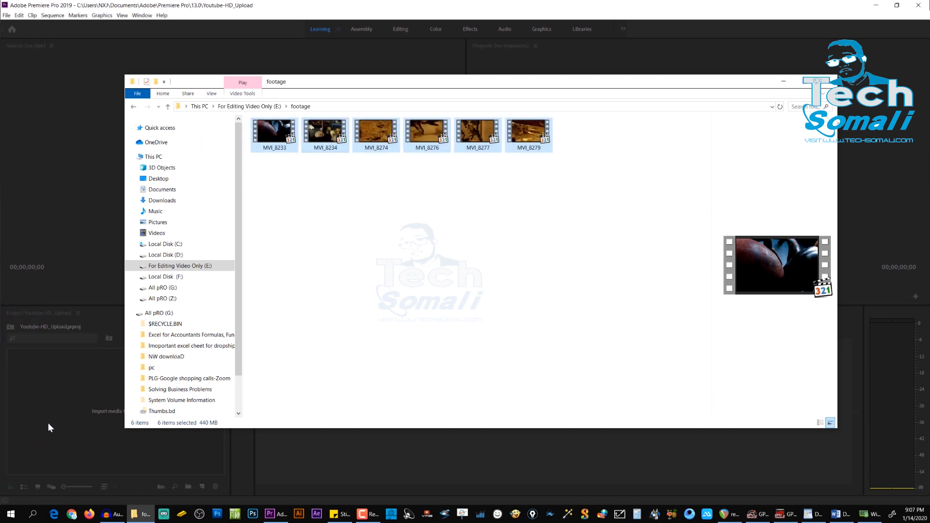
click(785, 83)
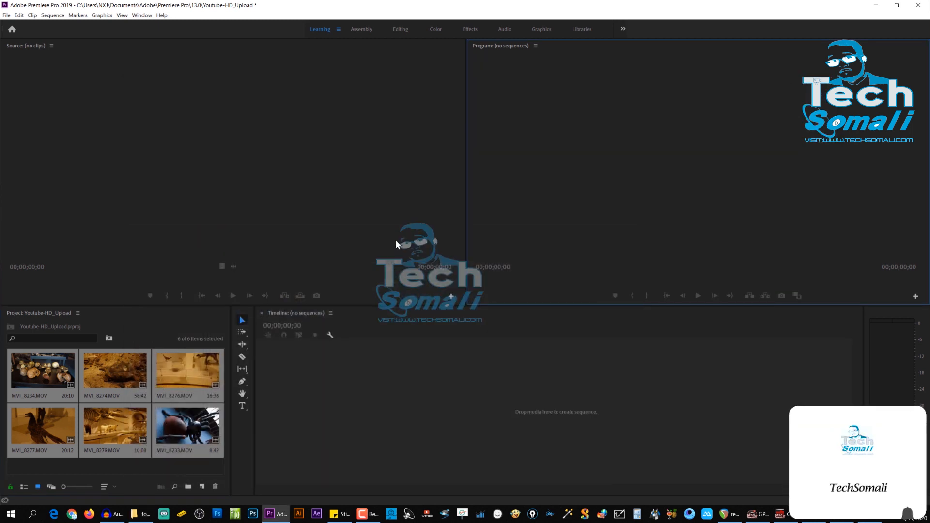
Step: Deselect the imported clips and create a new bin named Video in the project
right_click(100, 466)
click(105, 464)
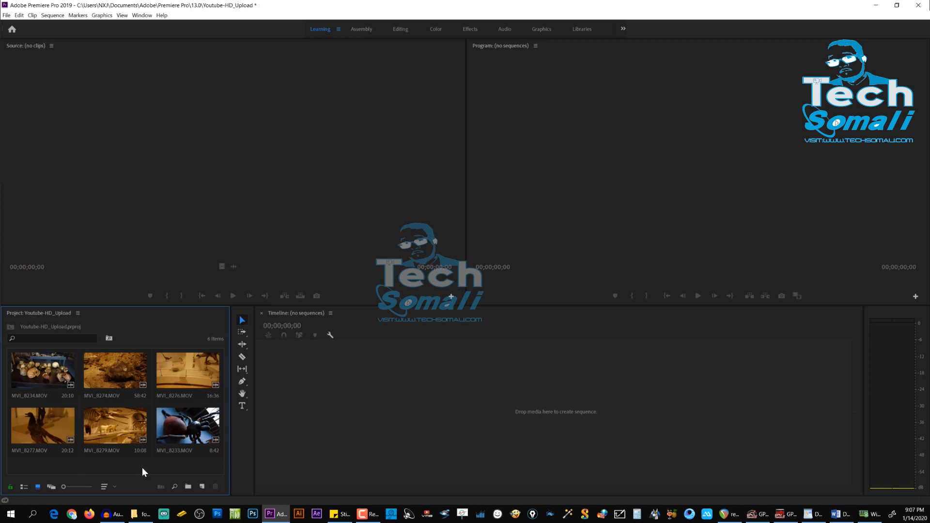
click(188, 486)
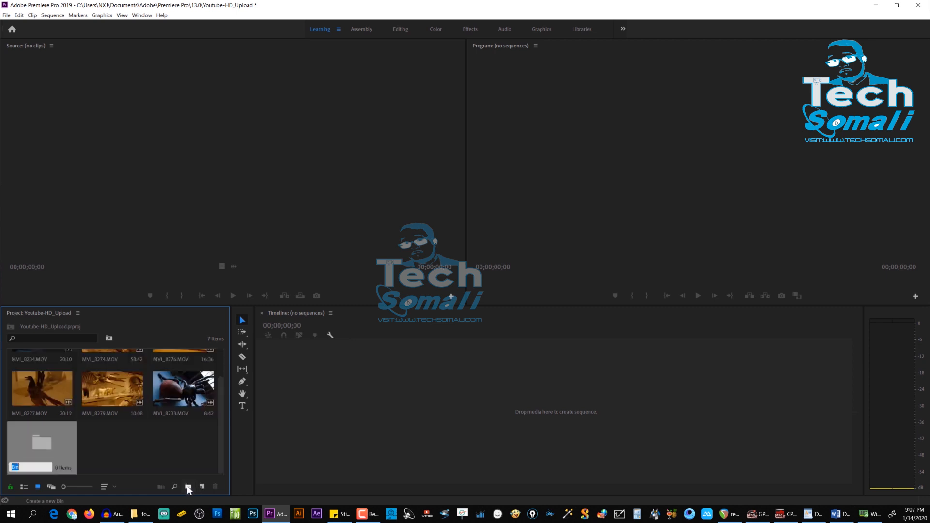
text(Video)
key(Return)
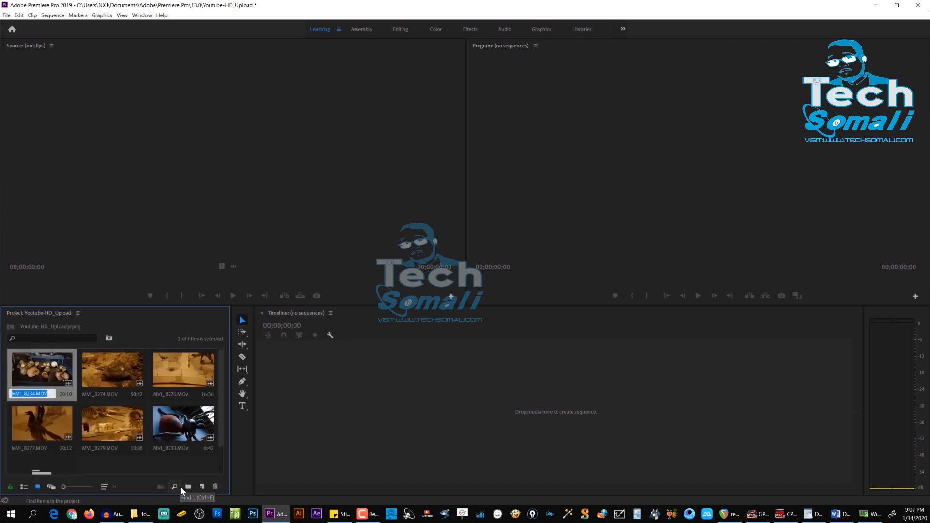
click(123, 460)
Step: Move all six clips into the Video bin, open the bin and select MVI_8279.MOV
drag(71, 435, 41, 475)
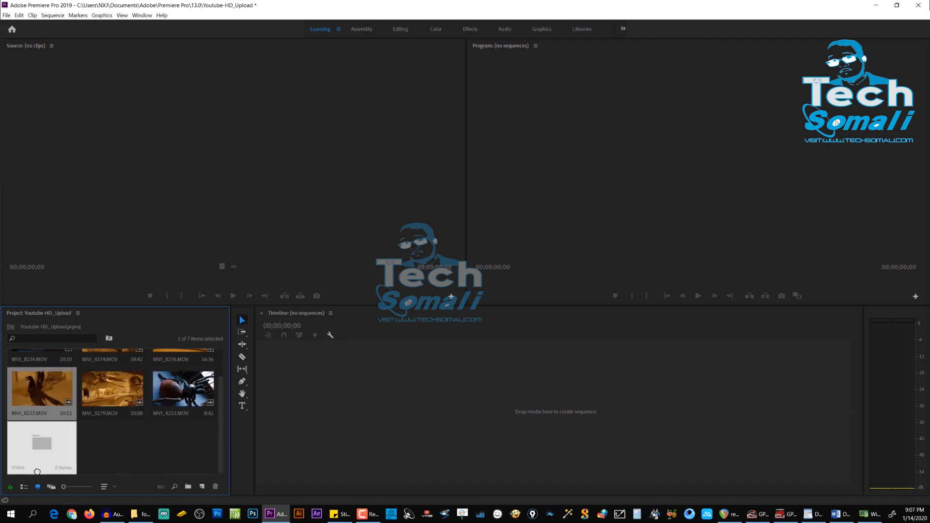
drag(102, 412, 187, 414)
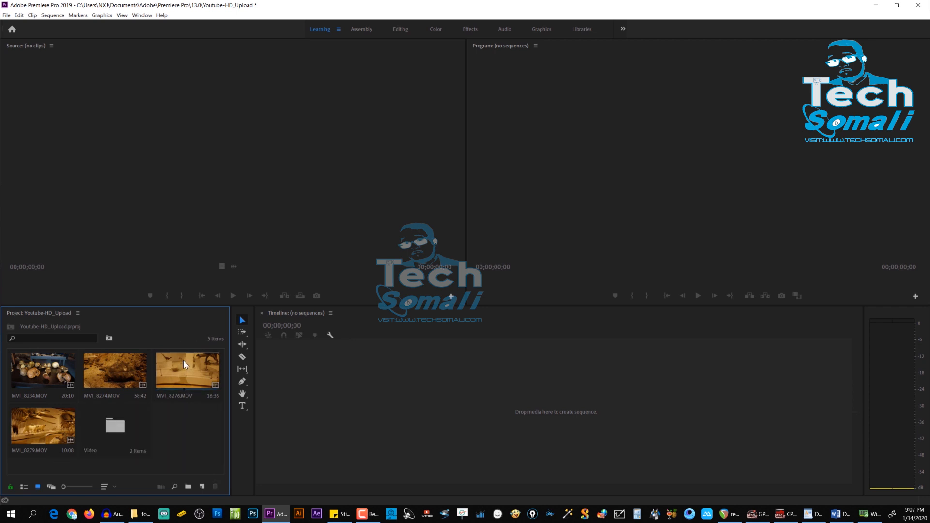
drag(183, 360, 109, 423)
drag(119, 370, 54, 419)
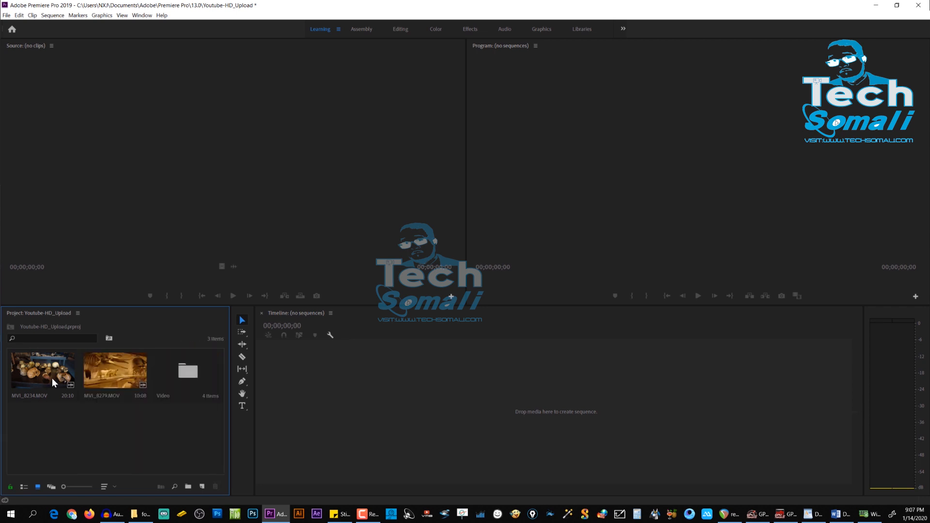
drag(46, 373, 140, 405)
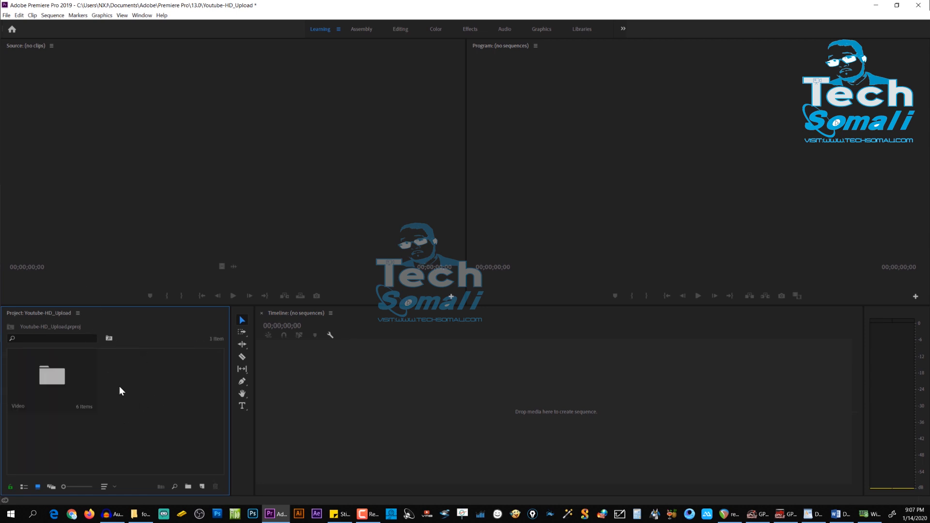
double_click(58, 371)
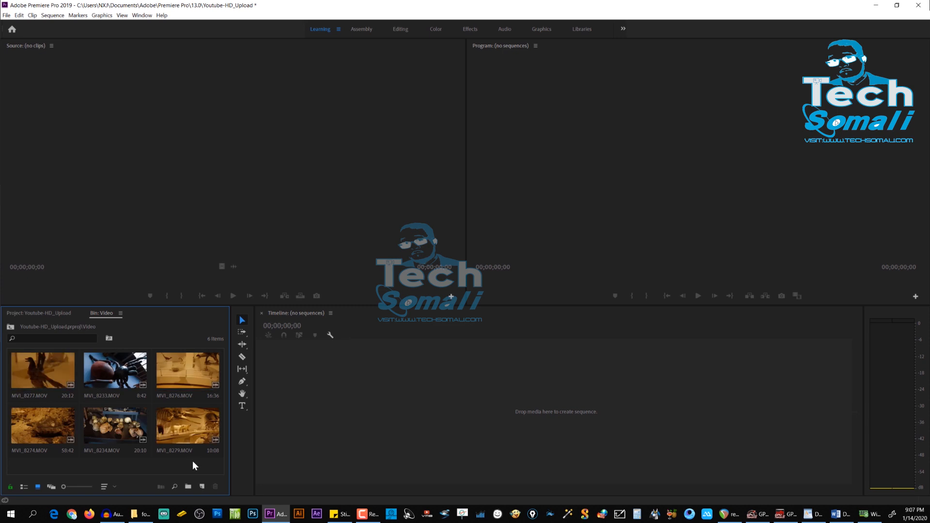
drag(190, 441, 182, 420)
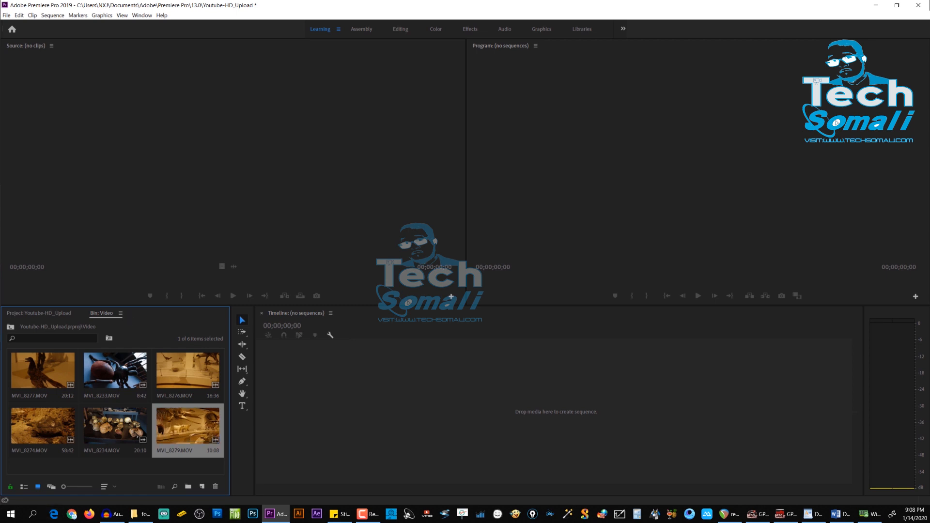
Step: Start a new sequence, collapse the DV - NTSC preset group and expand the HDV group
click(9, 17)
mouse_move(125, 27)
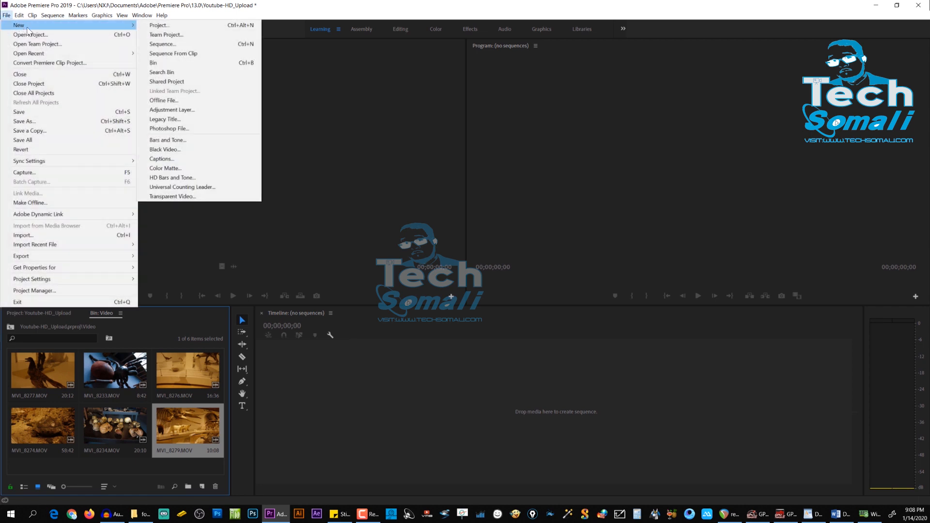
click(188, 46)
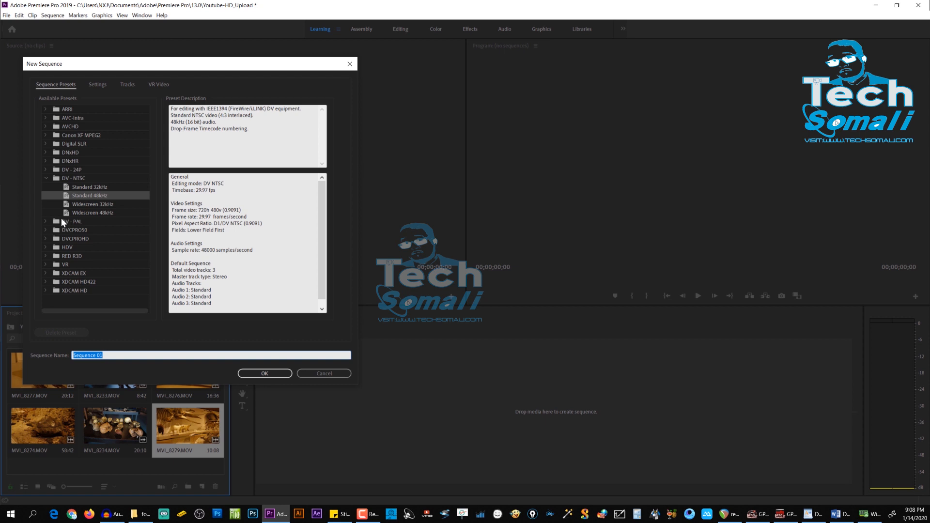
click(44, 180)
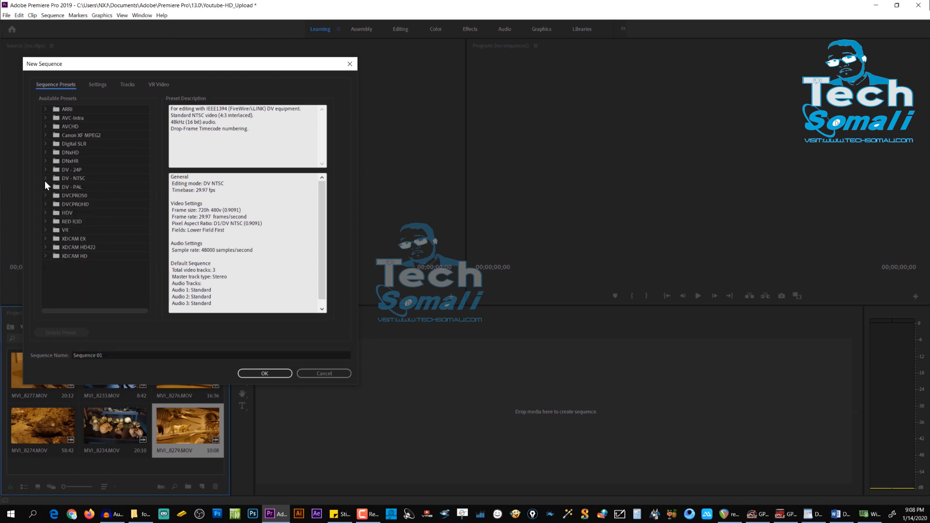
click(46, 179)
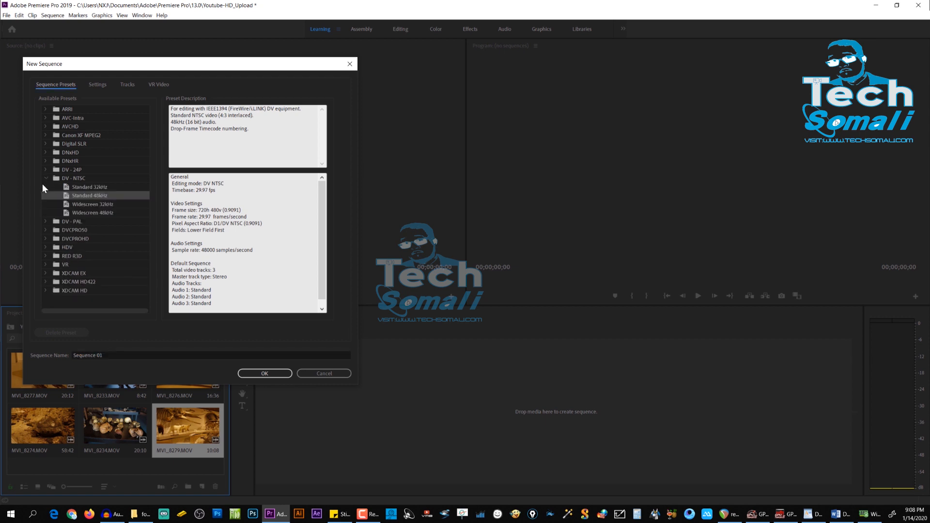
click(50, 177)
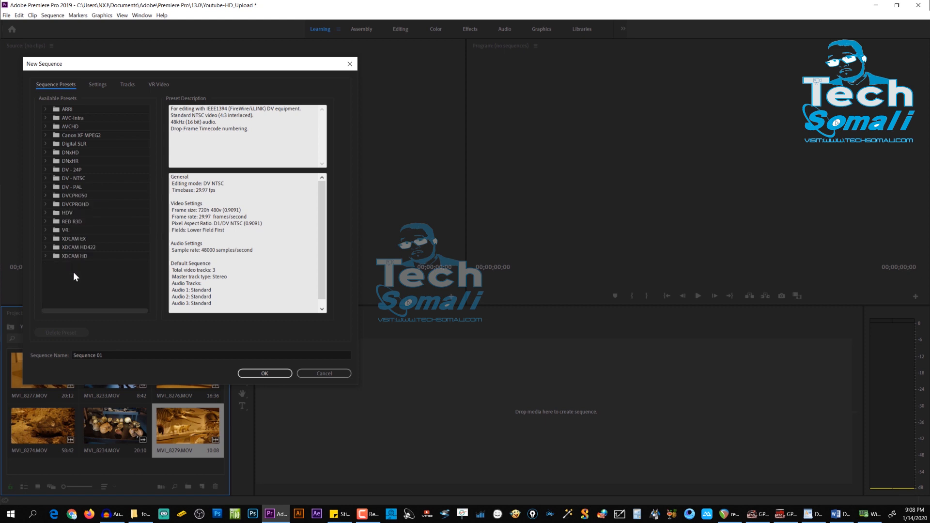
click(45, 216)
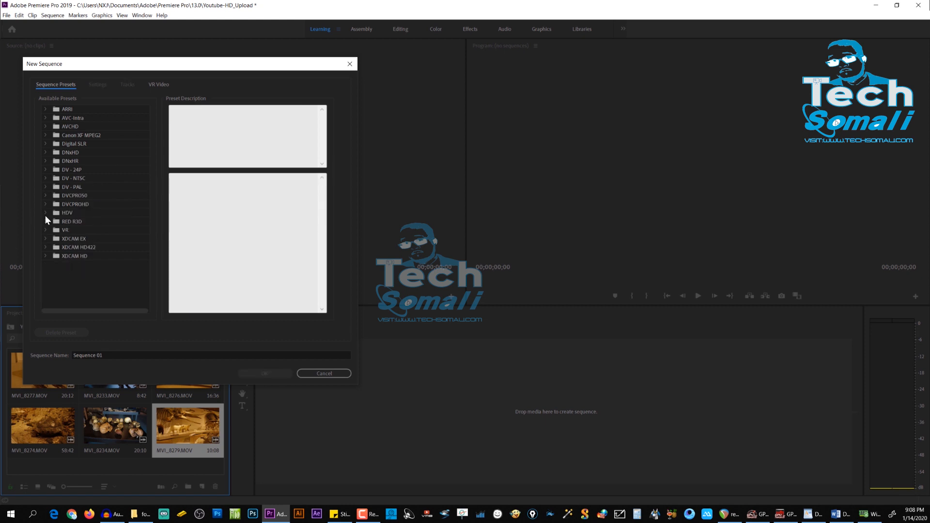
click(45, 216)
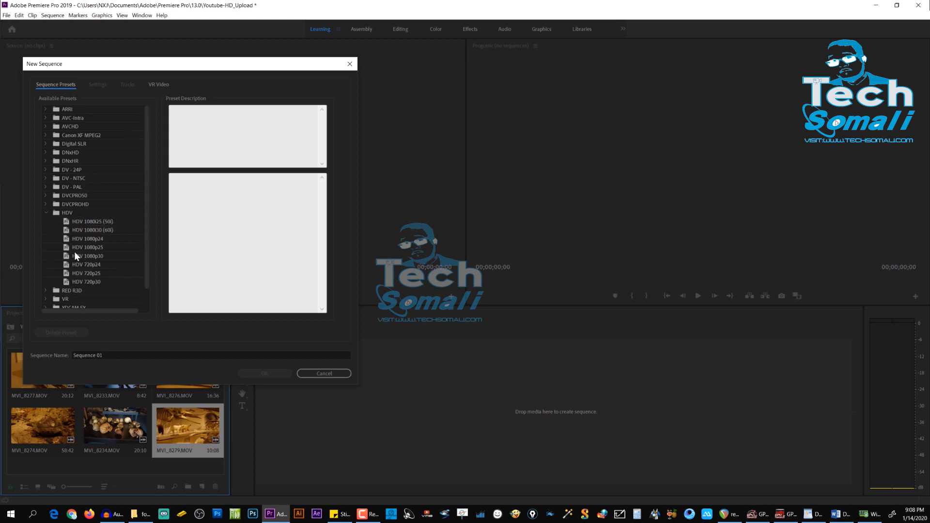
Step: Examine the frame size and frame rate of the HDV 1080i25 (50i), HDV 1080p24 and HDV 1080p30 presets
click(104, 222)
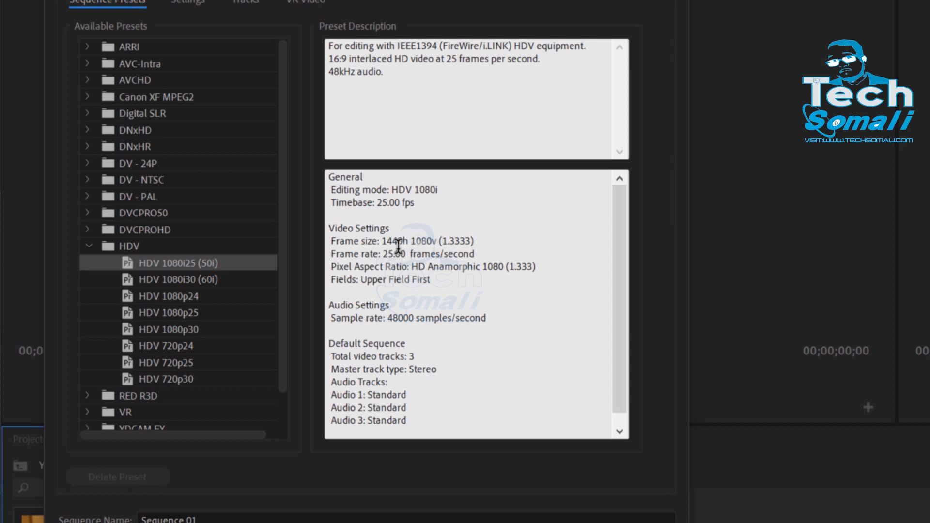
drag(382, 241, 443, 240)
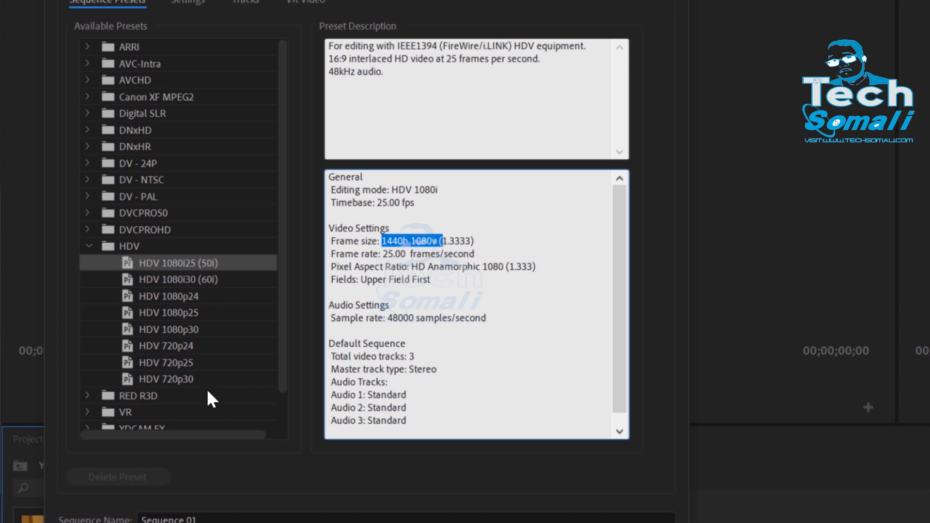
click(185, 302)
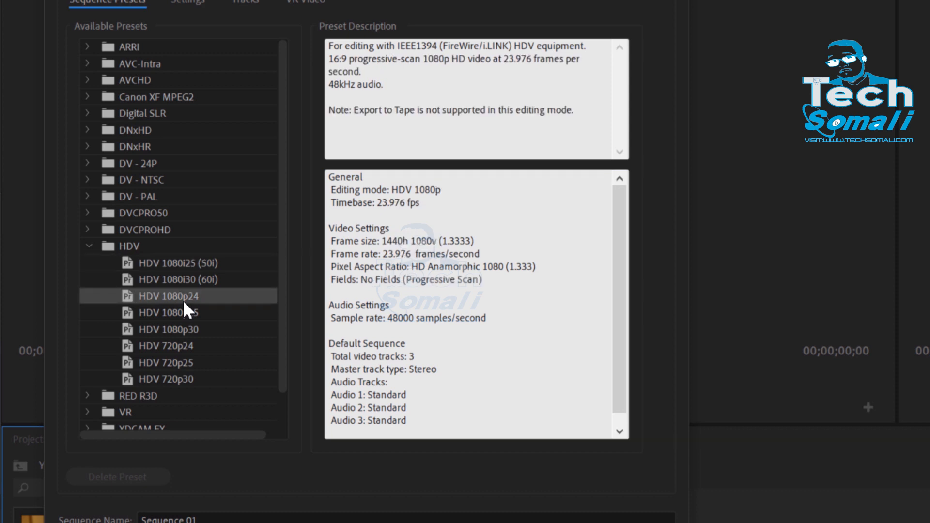
click(181, 330)
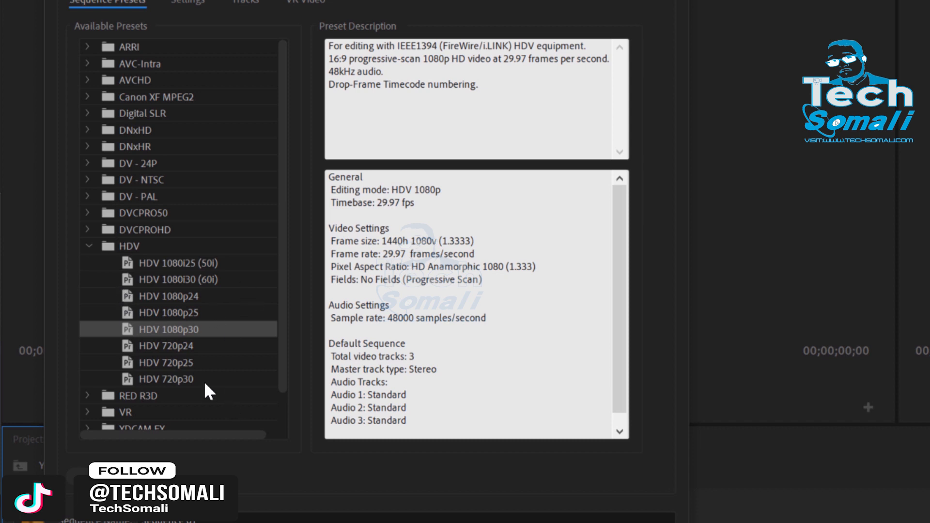
scroll(194, 368, down, 1)
scroll(175, 315, up, 1)
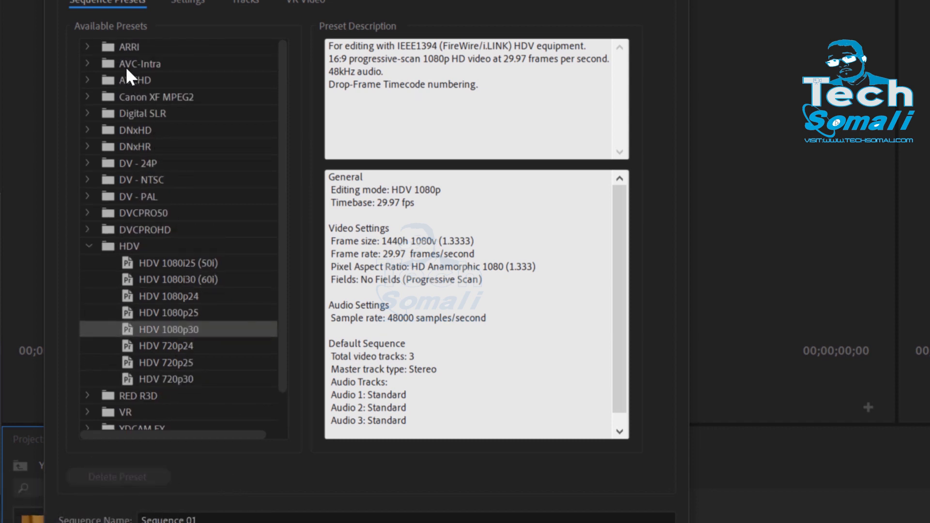
Step: Select the DSLR 1080p24 preset from the Digital SLR 1080p group and review its frame size and frame rate
click(167, 116)
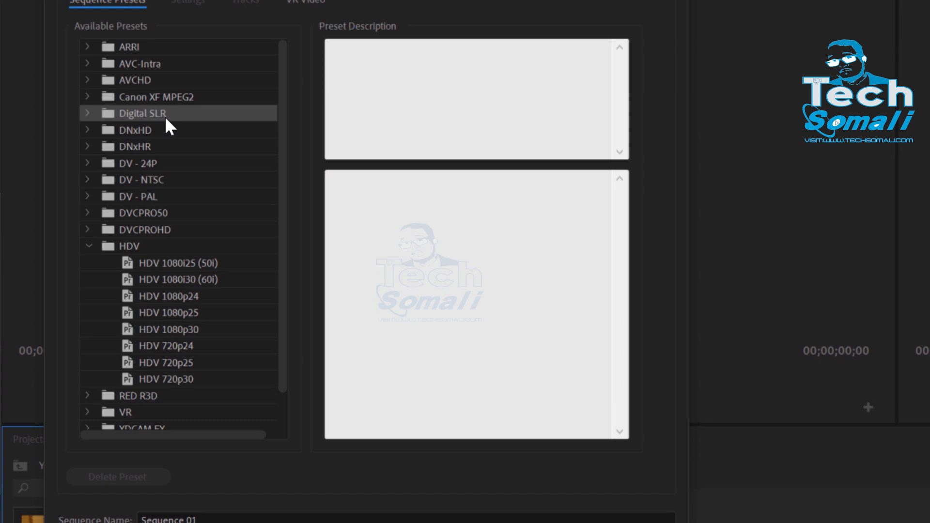
click(88, 112)
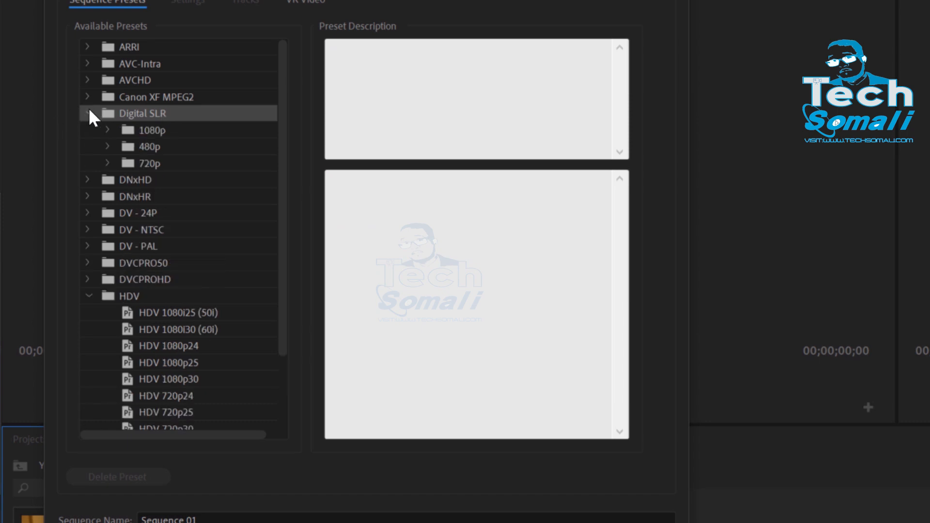
click(150, 136)
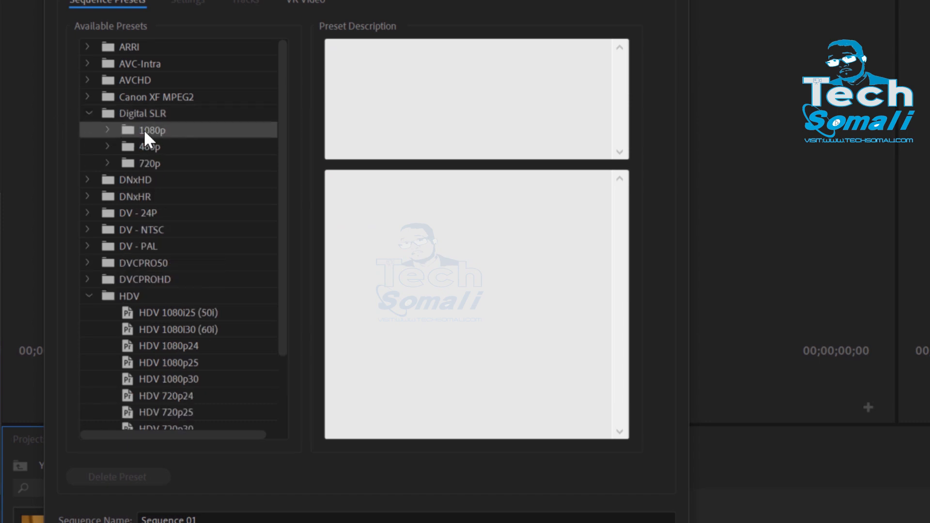
click(108, 130)
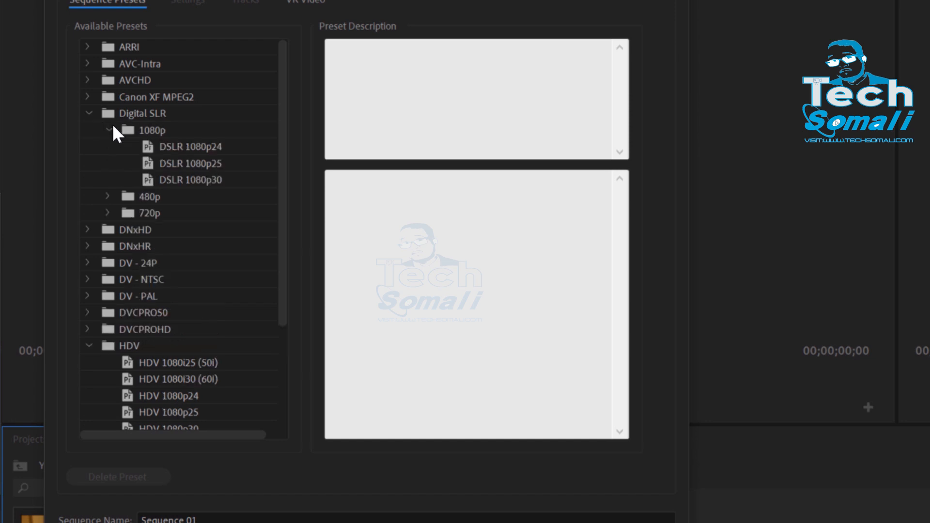
click(186, 148)
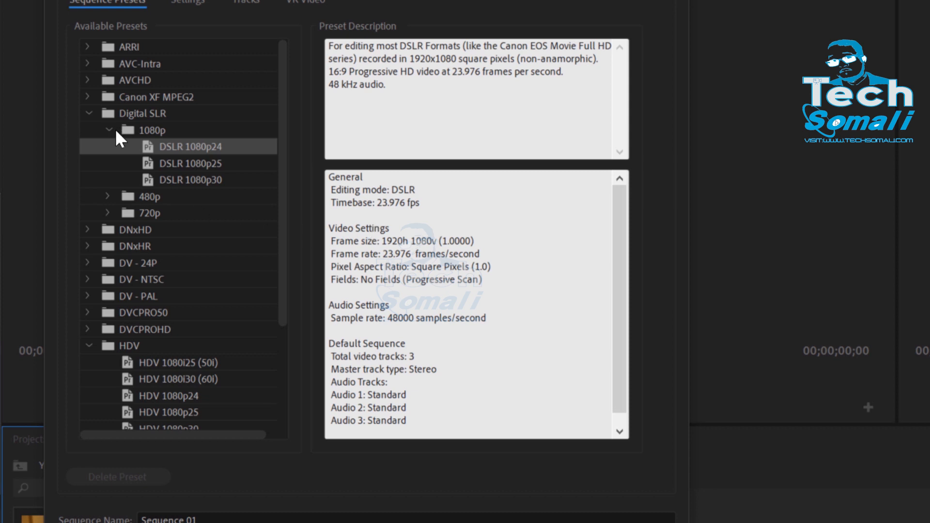
mouse_move(383, 254)
mouse_down()
mouse_move(433, 237)
mouse_move(399, 225)
mouse_move(384, 265)
mouse_up()
click(381, 240)
double_click(381, 237)
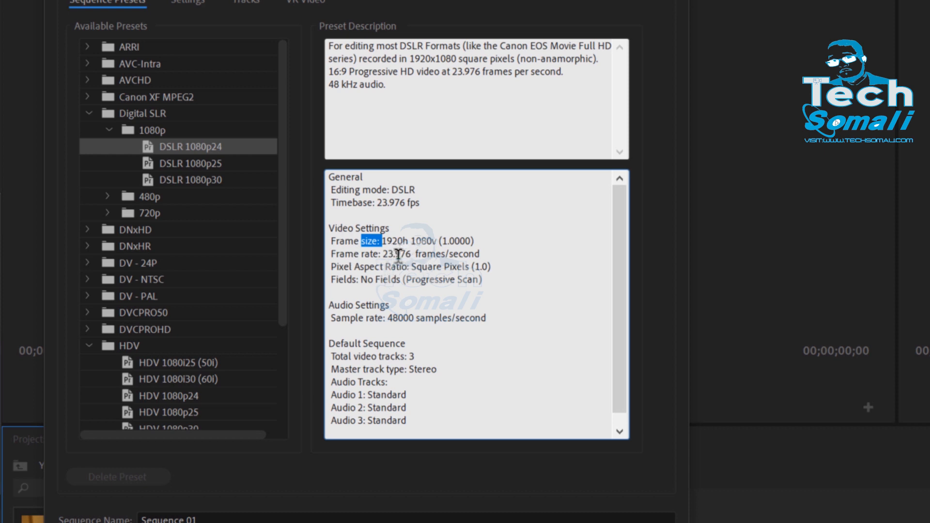
drag(396, 254, 379, 242)
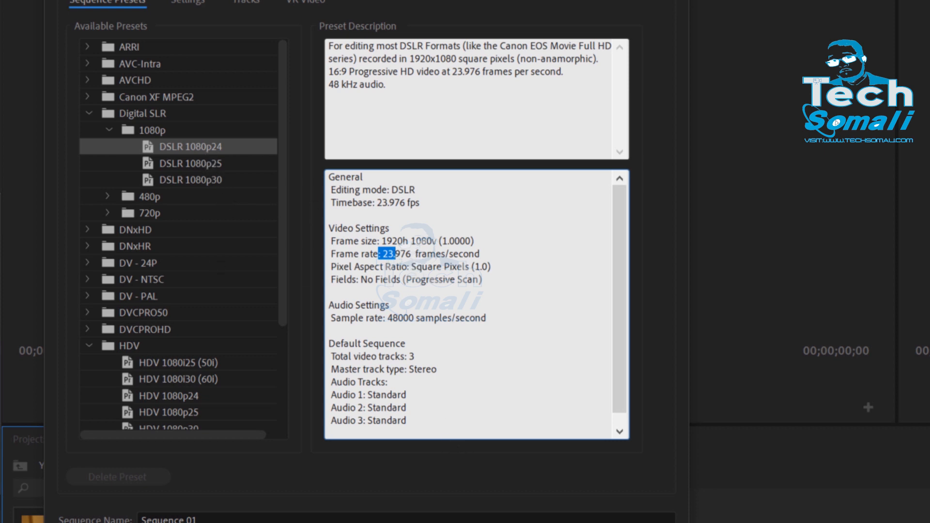
Step: Change the sequence settings' editing mode to Custom
click(186, 3)
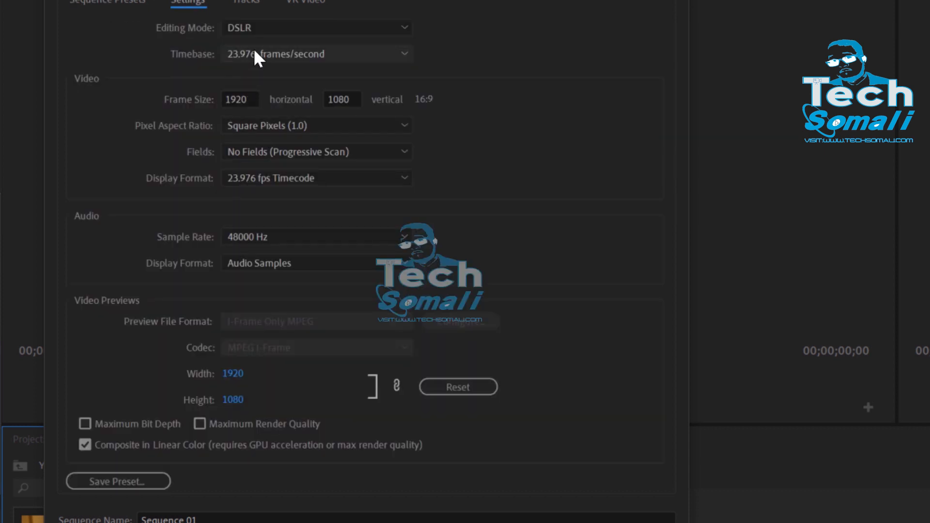
click(269, 28)
scroll(326, 127, up, 3)
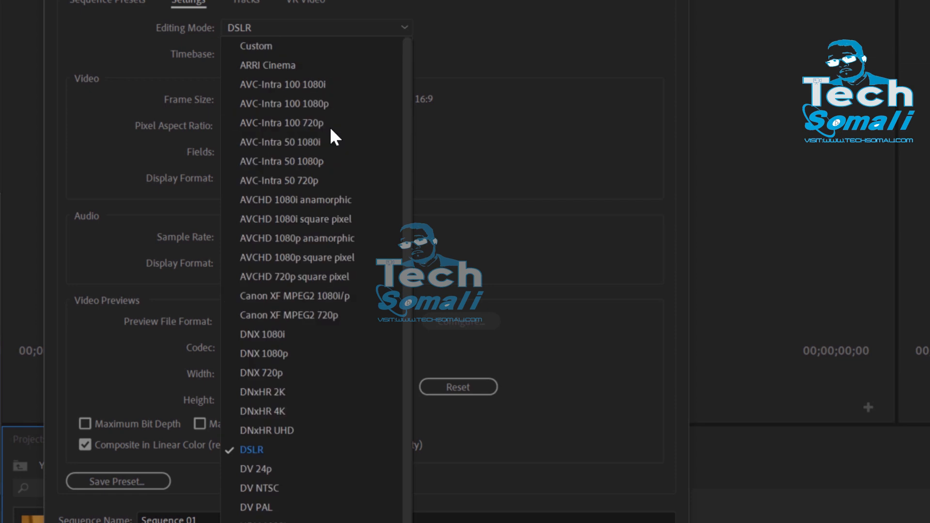
click(255, 43)
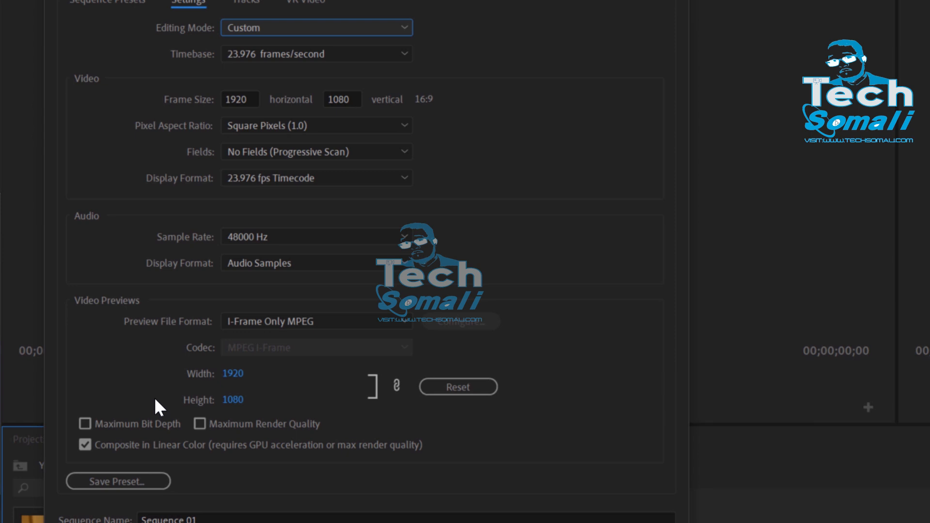
Step: Save the settings as a sequence preset named Youtube-HD_Upload and close the new sequence setup
click(99, 483)
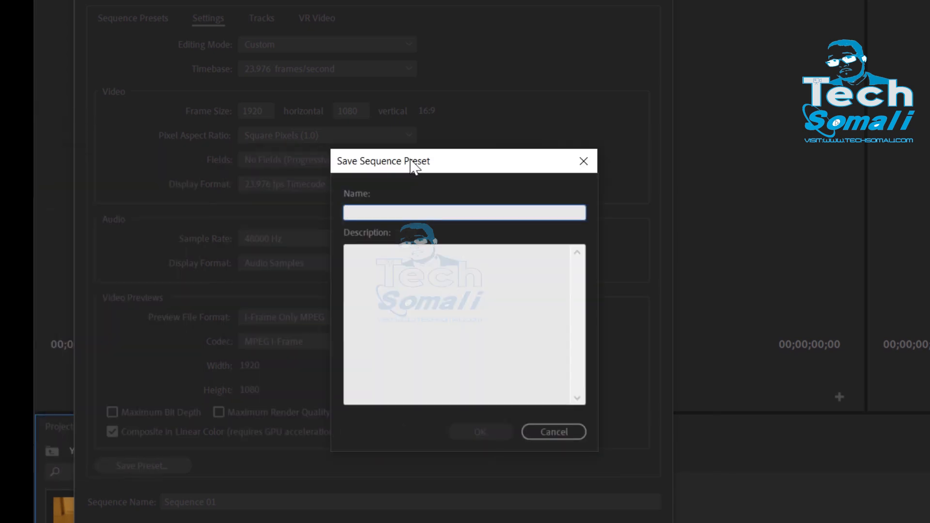
text(Youtube-HD_Upload)
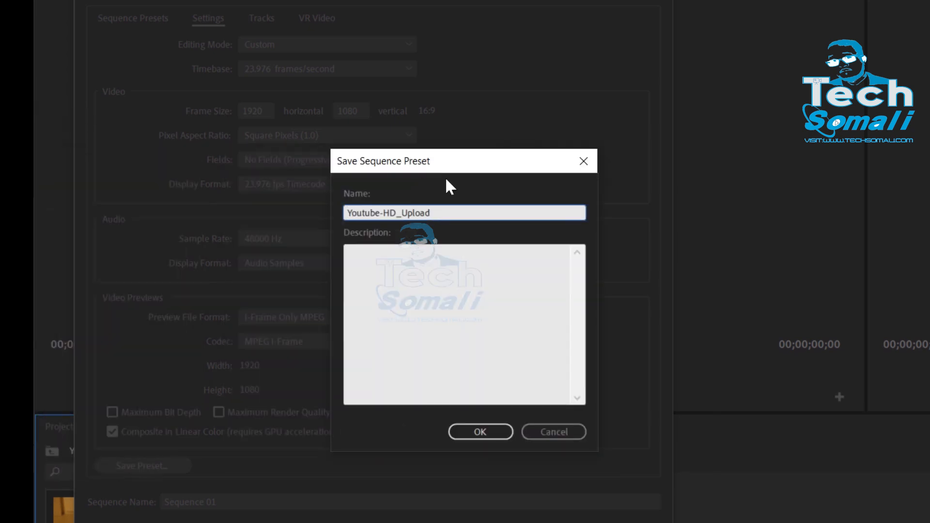
click(460, 431)
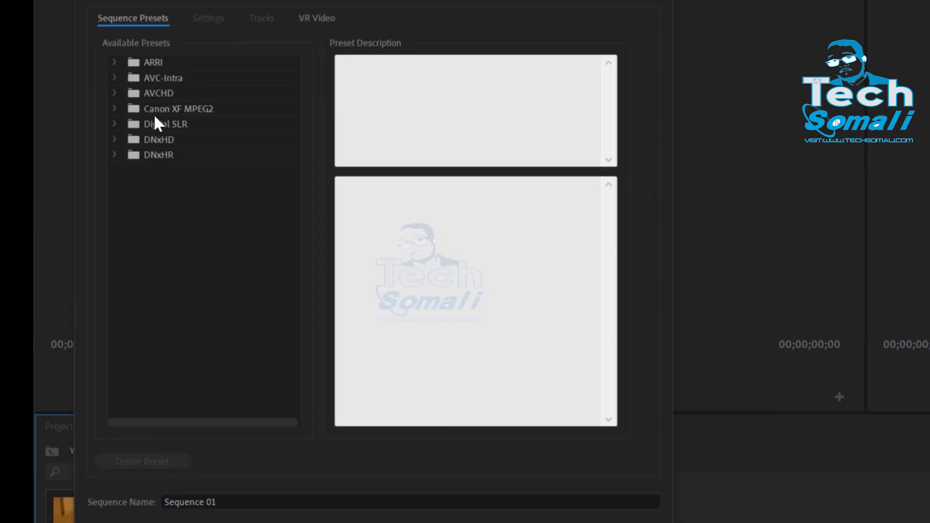
key(Escape)
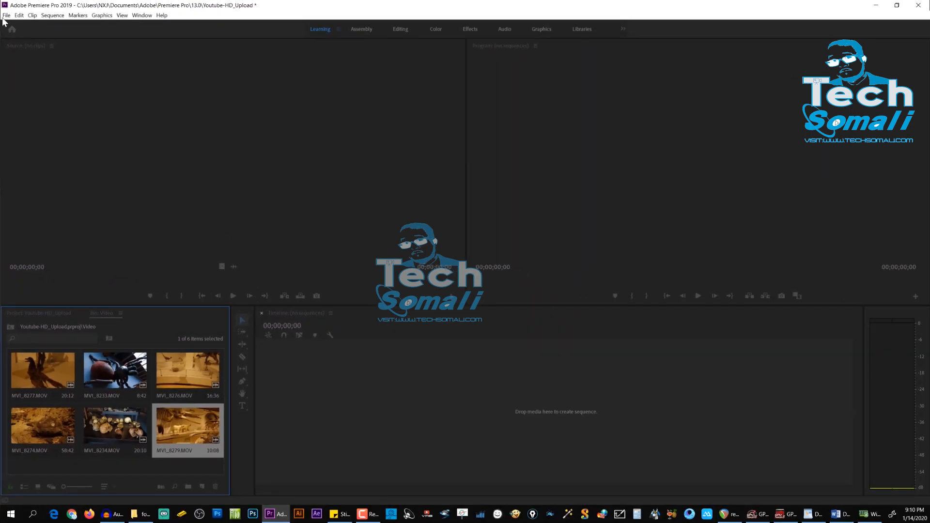
Step: Create a sequence named Youtube-Upload-HD from the custom Youtube-HD_Upload preset
key(ctrl+n)
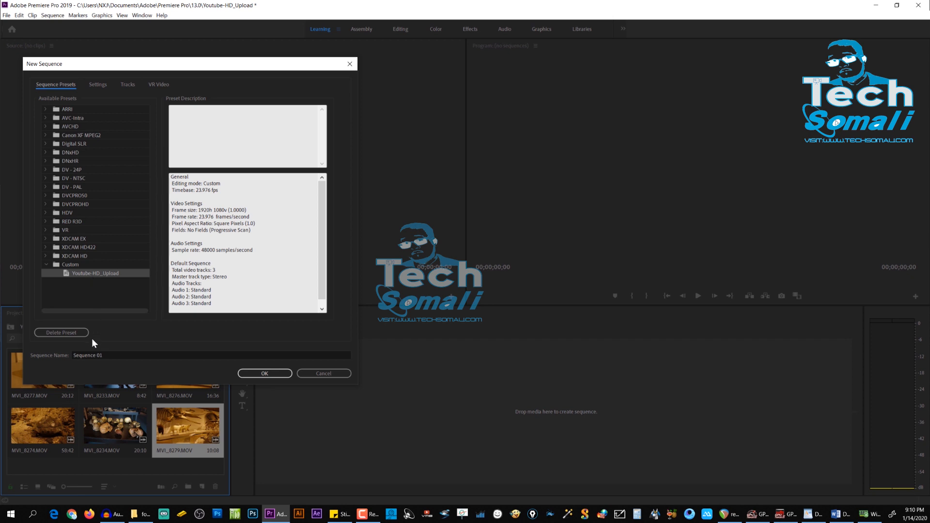
click(104, 356)
drag(103, 356, 58, 355)
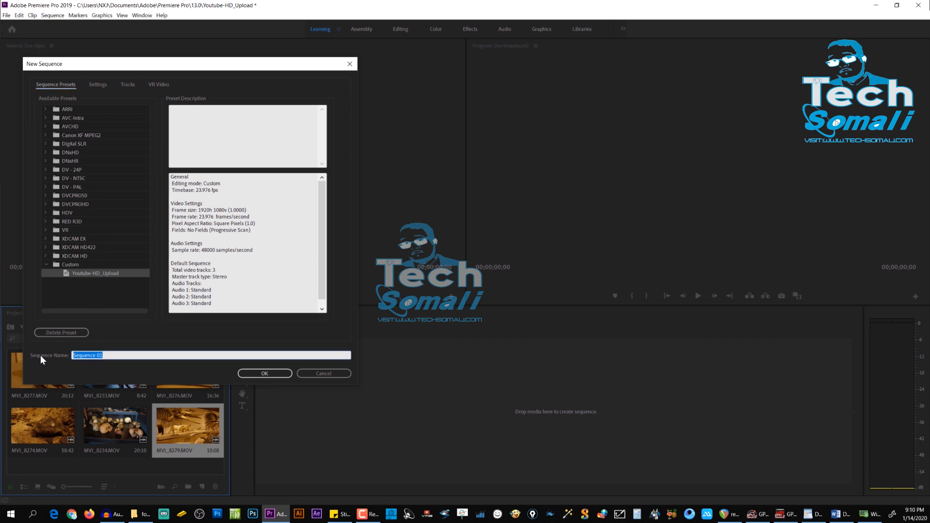
text(Youtube-Upload-HD)
key(Return)
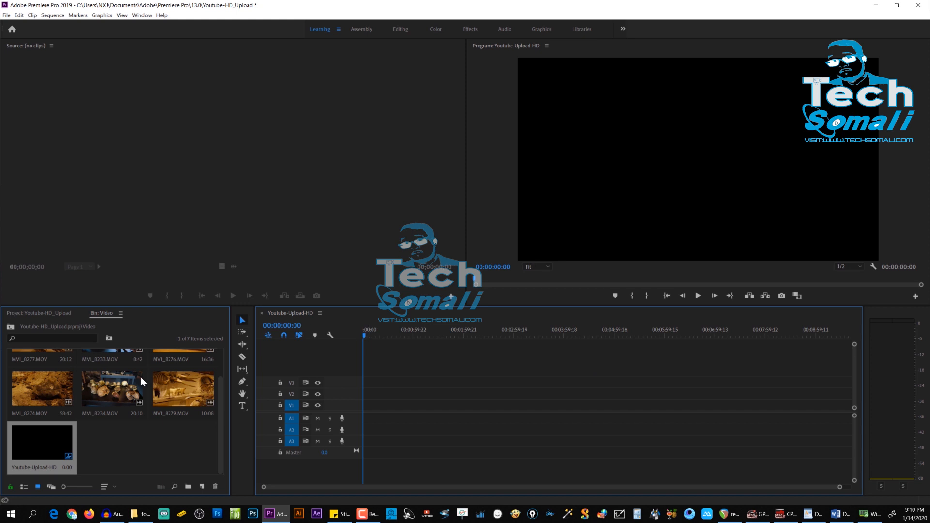
Step: Locate the Youtube-Upload-HD sequence inside the Video bin and try to move it out of the bin
scroll(136, 470, up, 2)
scroll(59, 379, down, 2)
click(15, 328)
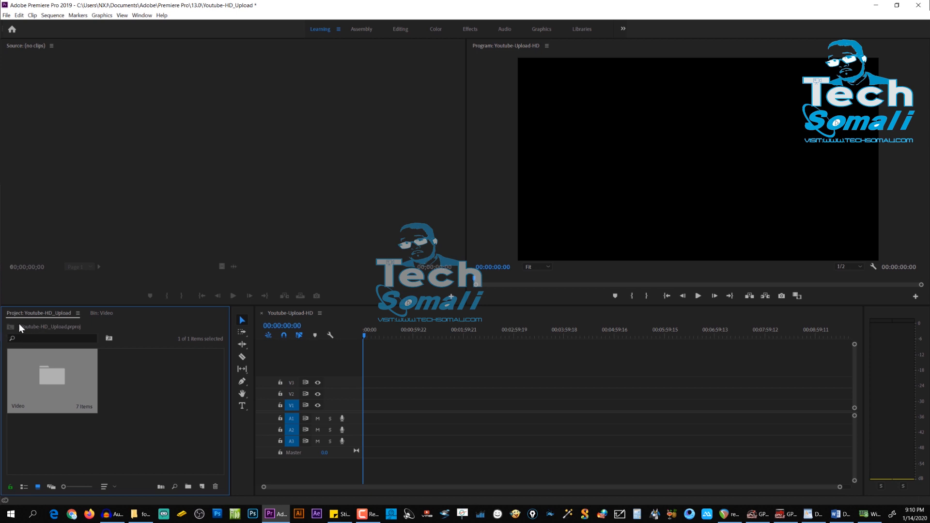
double_click(50, 362)
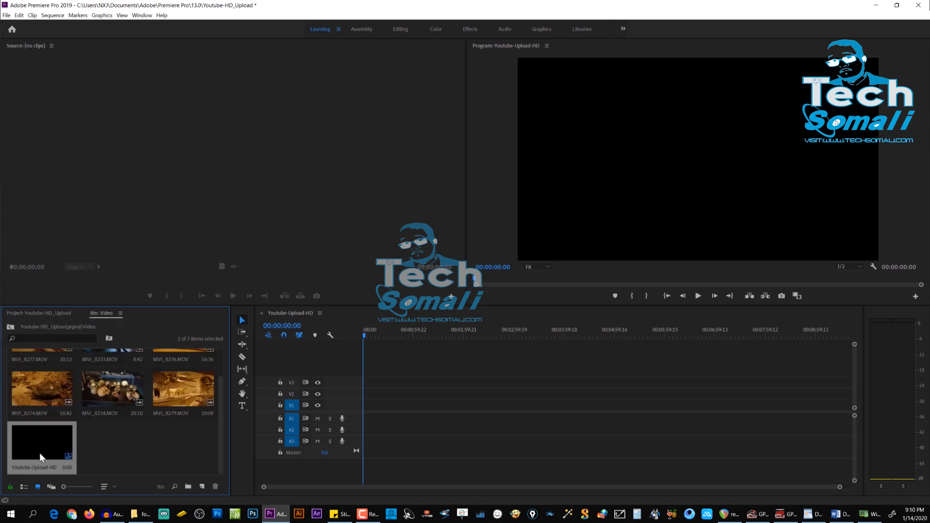
drag(40, 455, 34, 367)
Step: Move the Youtube-Upload-HD sequence from the Video bin to the project's root level and reopen it in the timeline
right_click(47, 441)
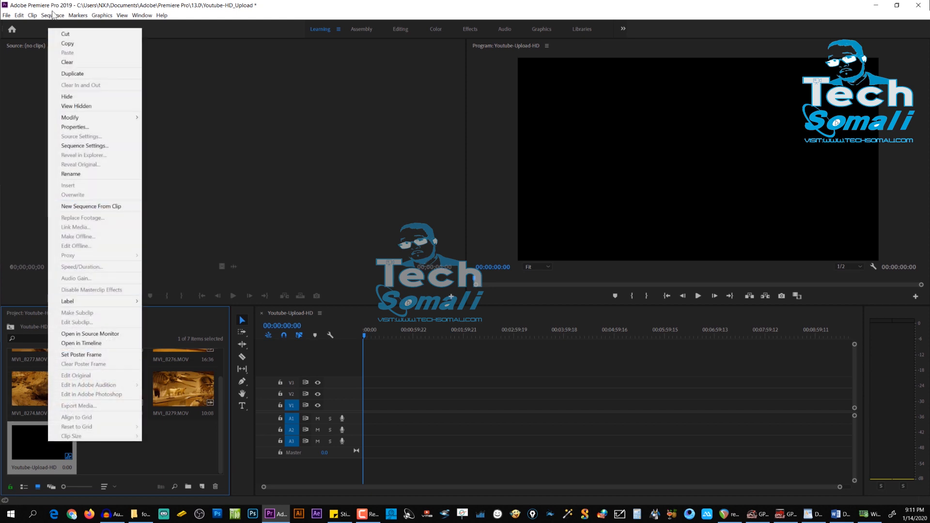
click(20, 15)
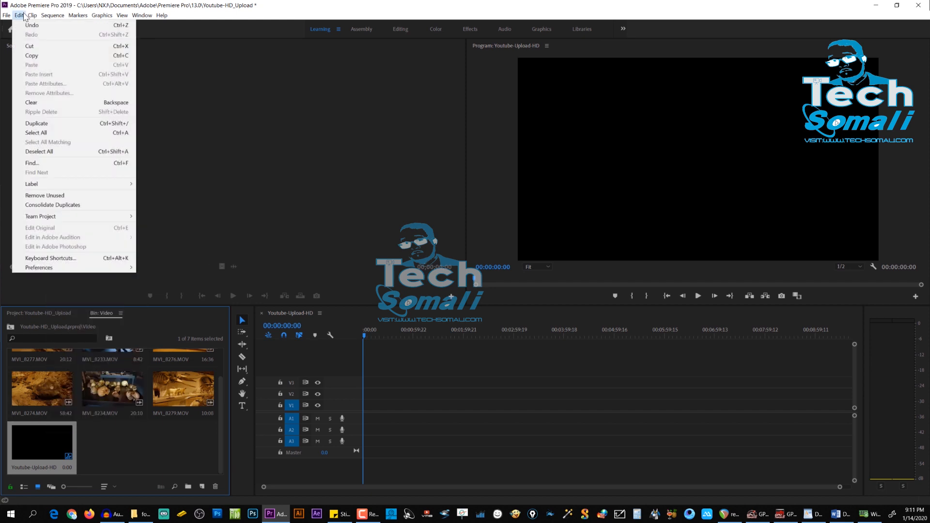
click(30, 46)
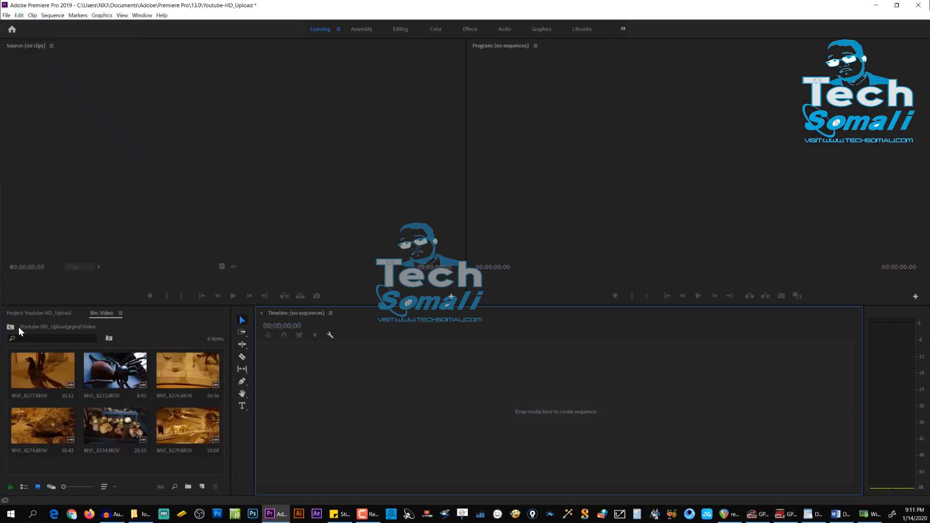
click(13, 331)
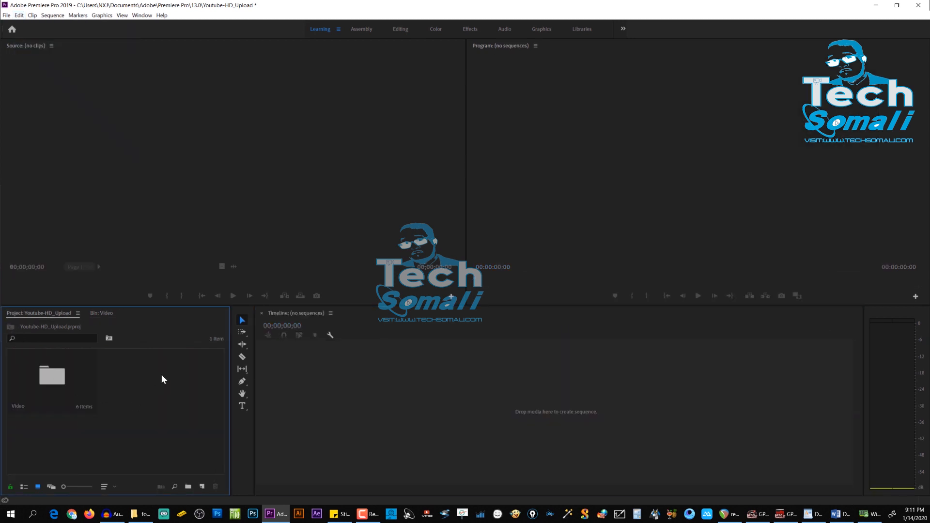
right_click(161, 374)
click(186, 232)
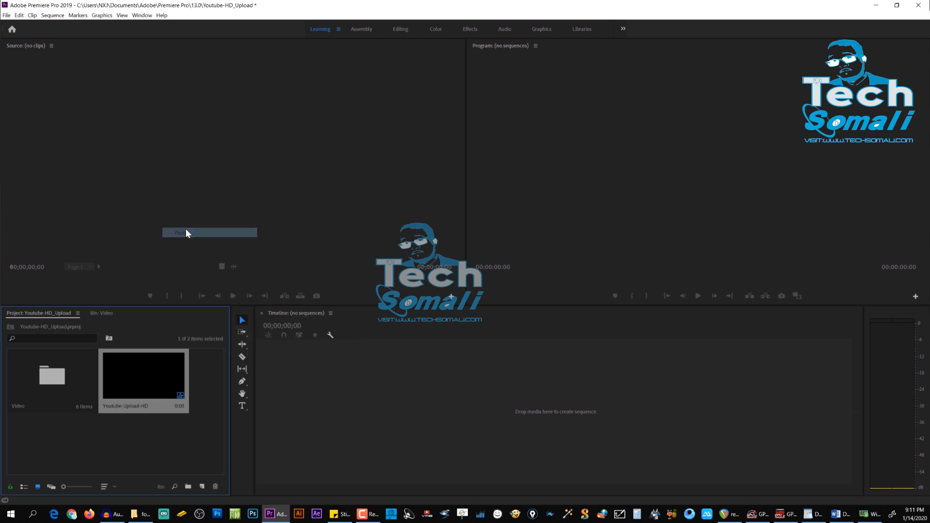
double_click(129, 369)
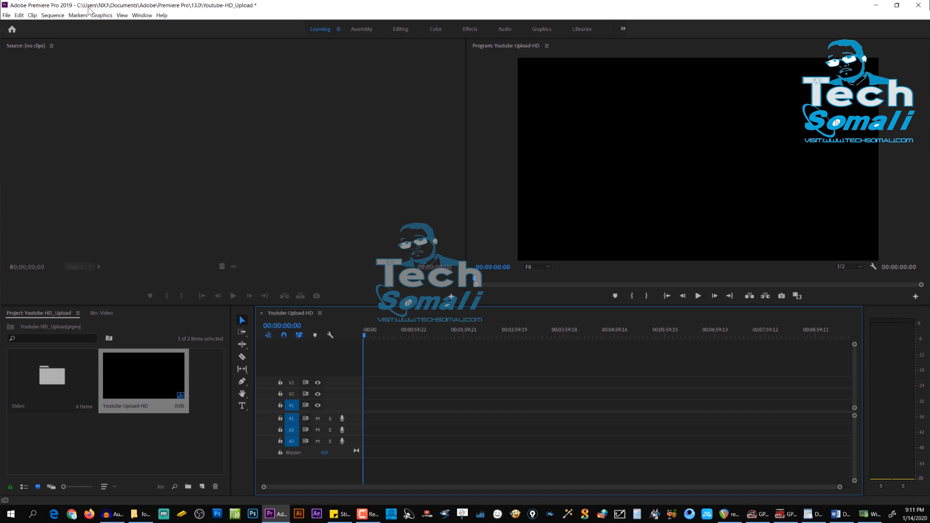
Step: Show Effect Controls and Effects in the workspace
click(142, 16)
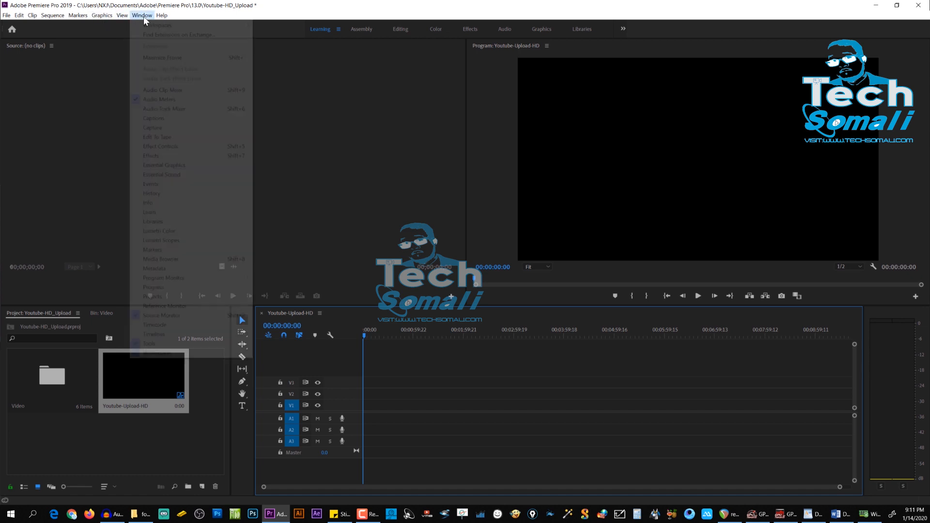
click(168, 148)
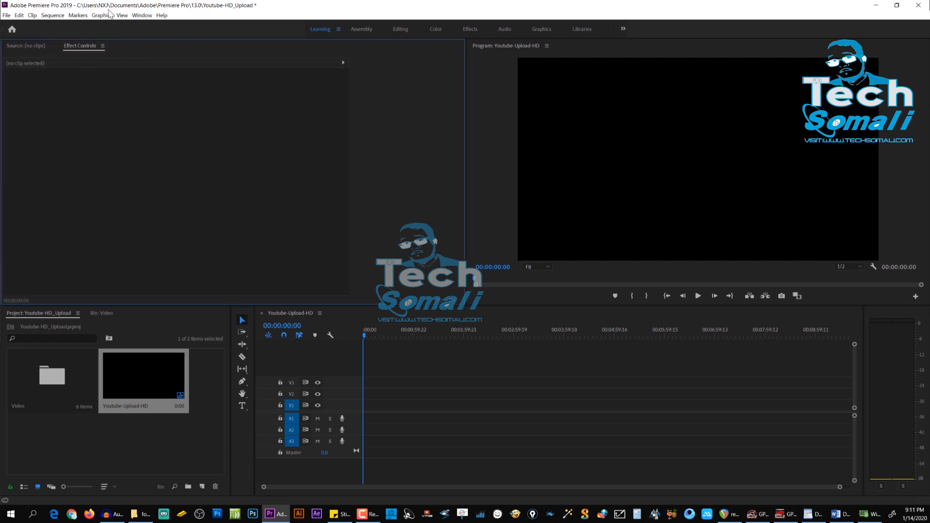
click(141, 16)
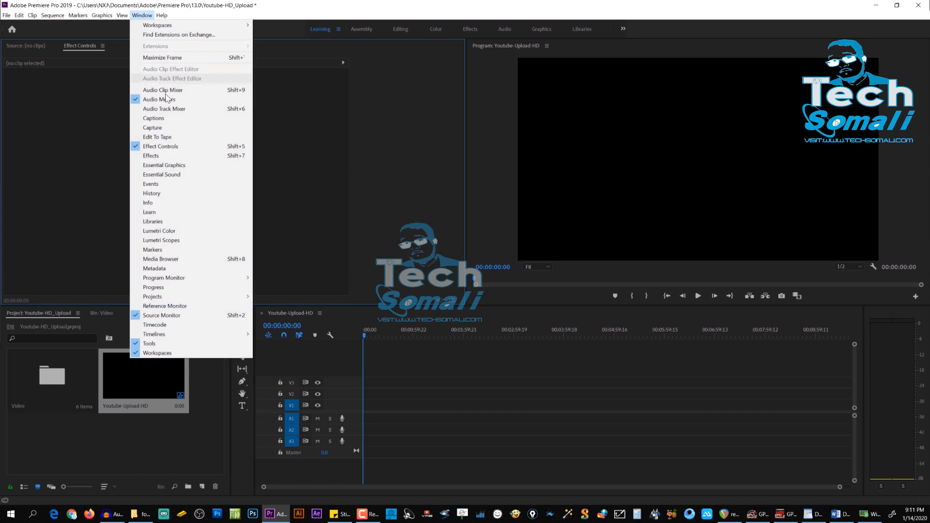
click(175, 156)
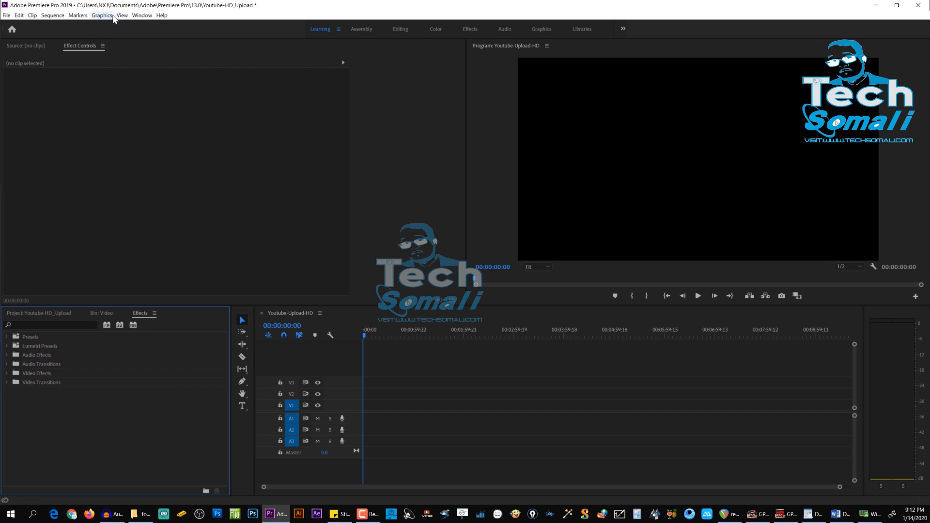
Step: Show Lumetri Color and Essential Graphics in the workspace, placing Essential Graphics ahead of Lumetri Color
click(143, 18)
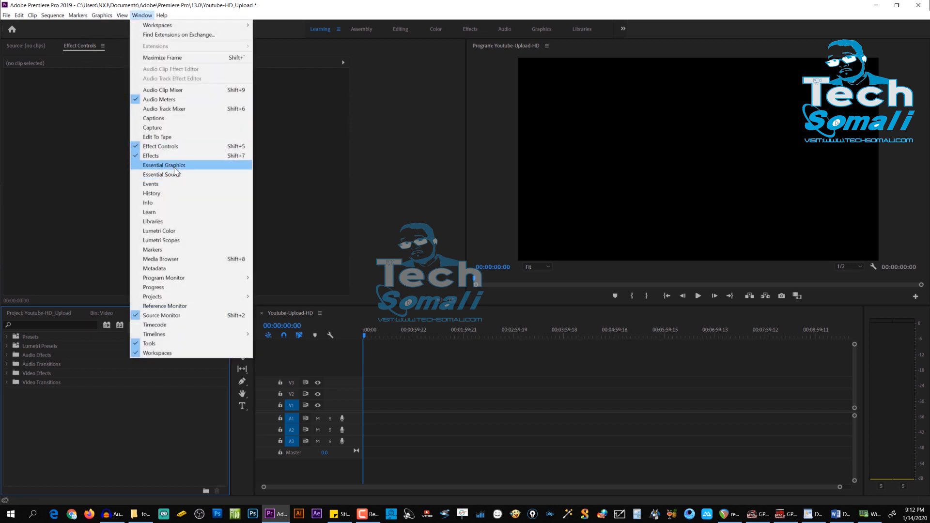
click(161, 233)
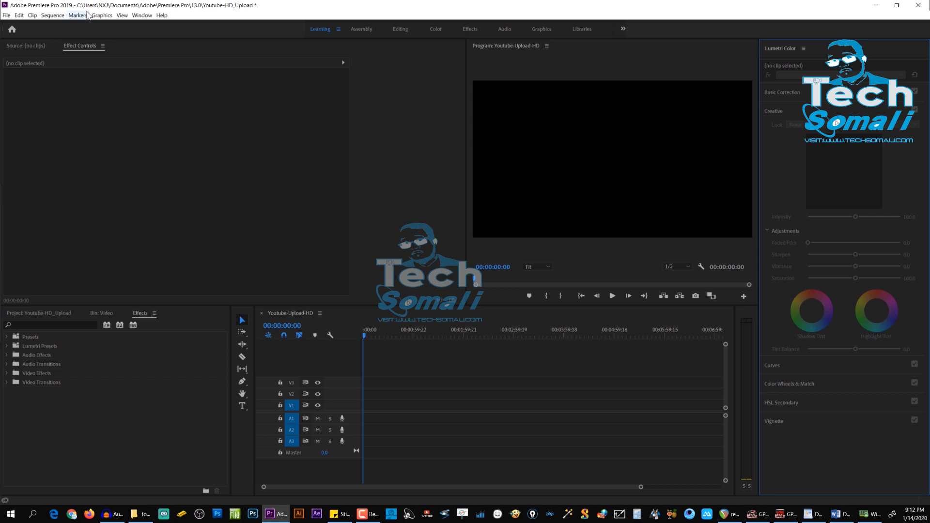
click(149, 17)
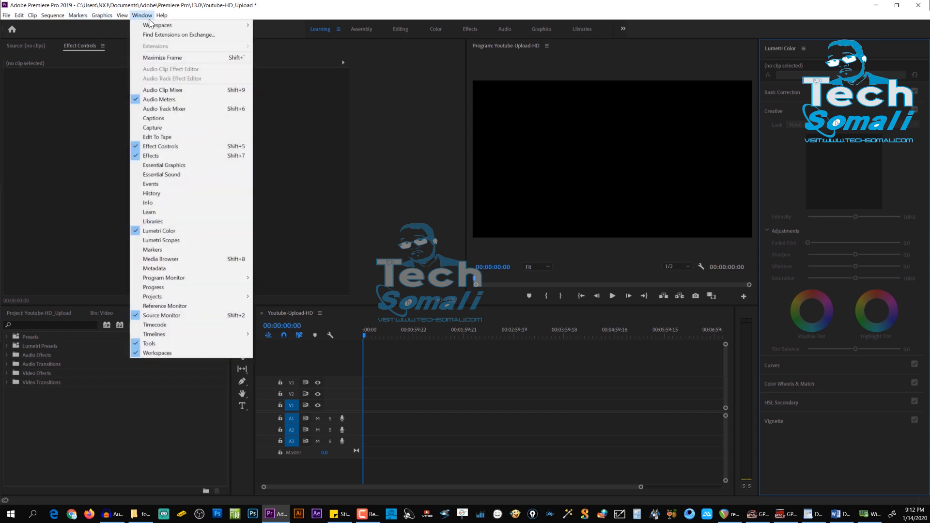
click(174, 166)
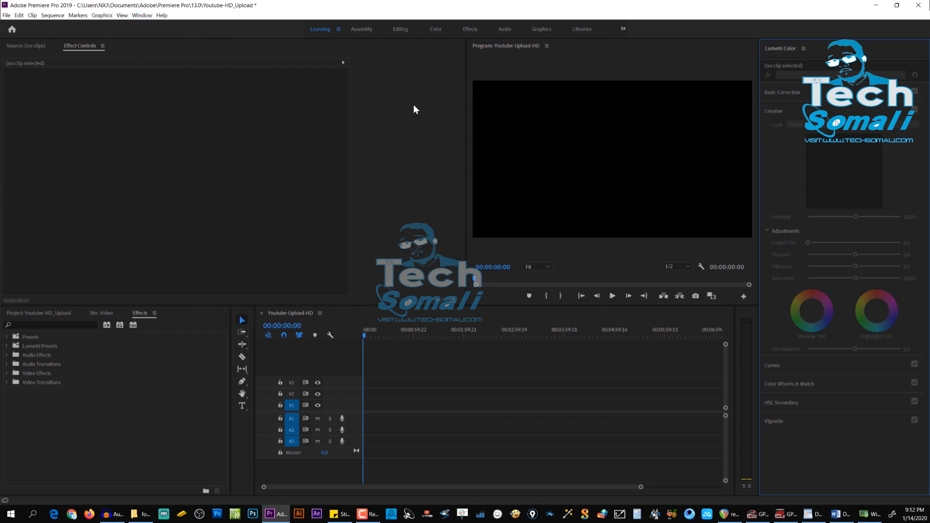
drag(835, 48, 779, 47)
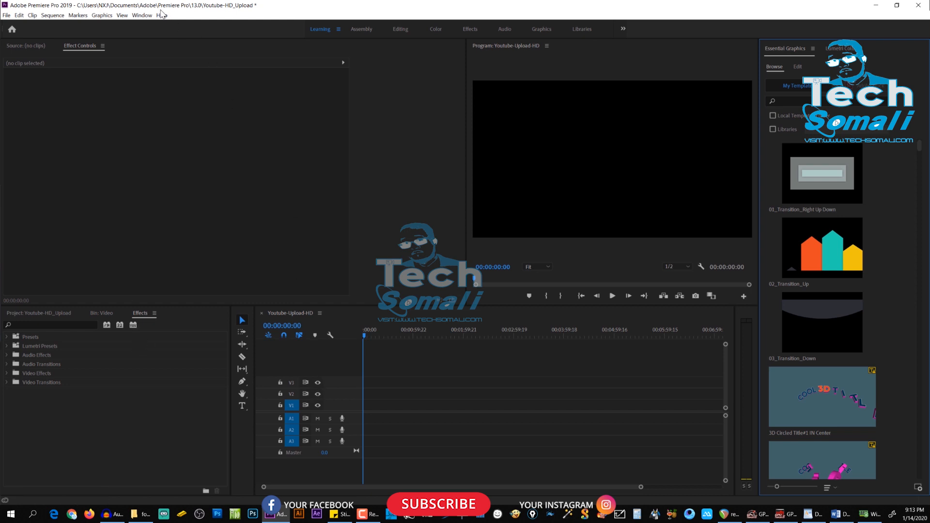
Step: Save the current panel layout as a new workspace named Cmaan
click(141, 16)
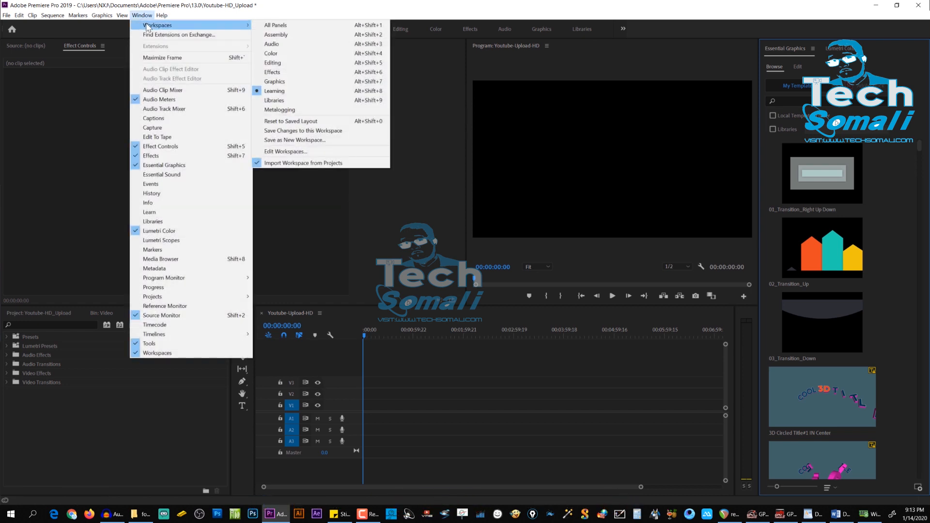
mouse_move(160, 25)
click(311, 141)
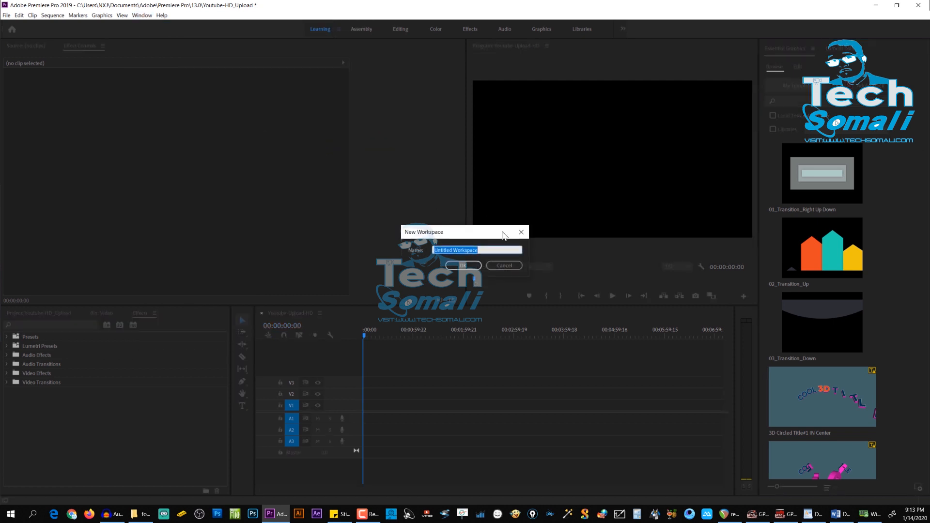
text(Cmaan)
click(461, 266)
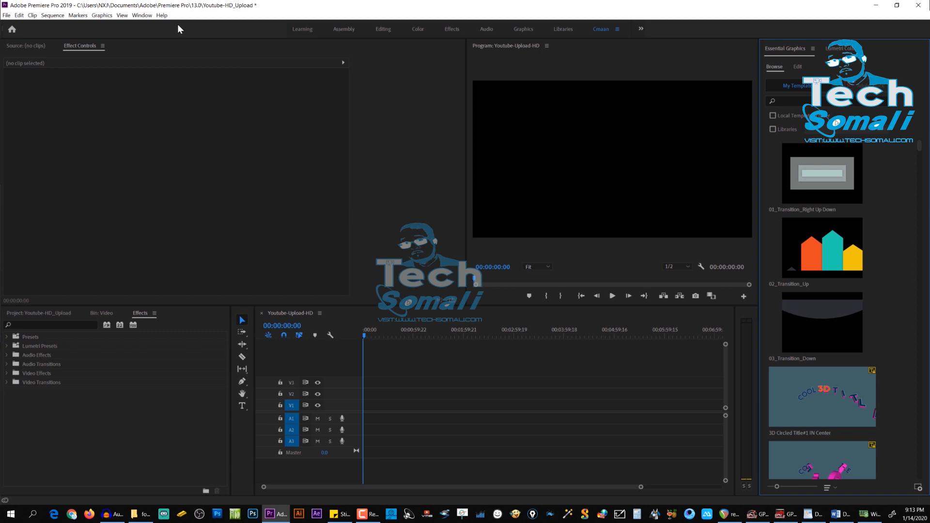
Step: Switch to the Color workspace and return to the saved Cmaan workspace
click(145, 15)
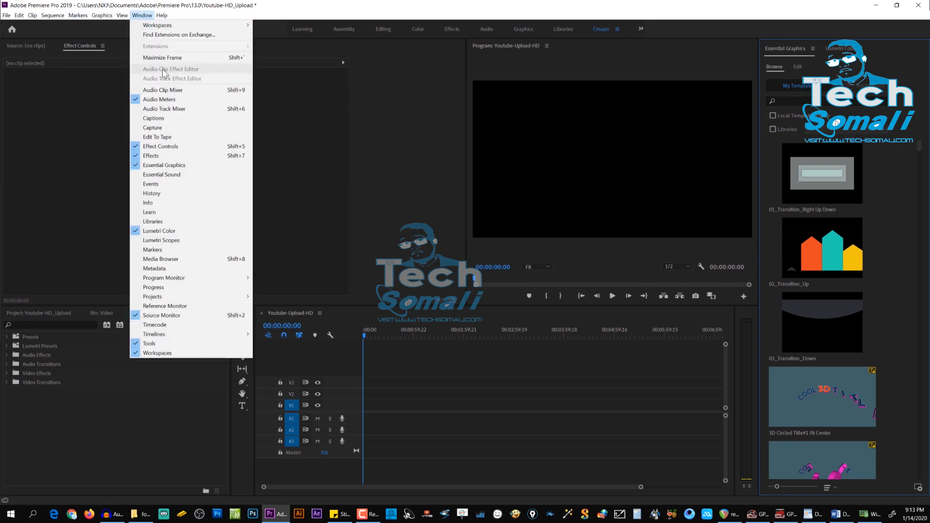
click(473, 5)
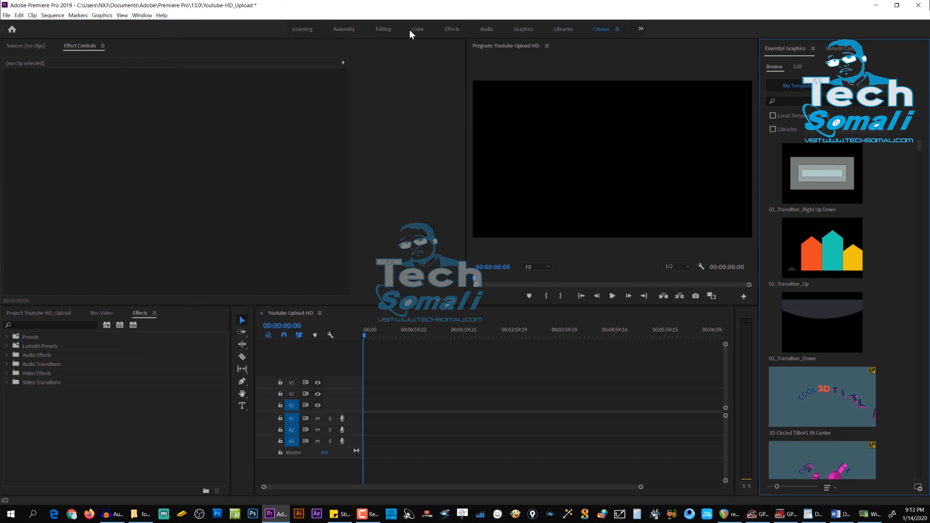
click(415, 30)
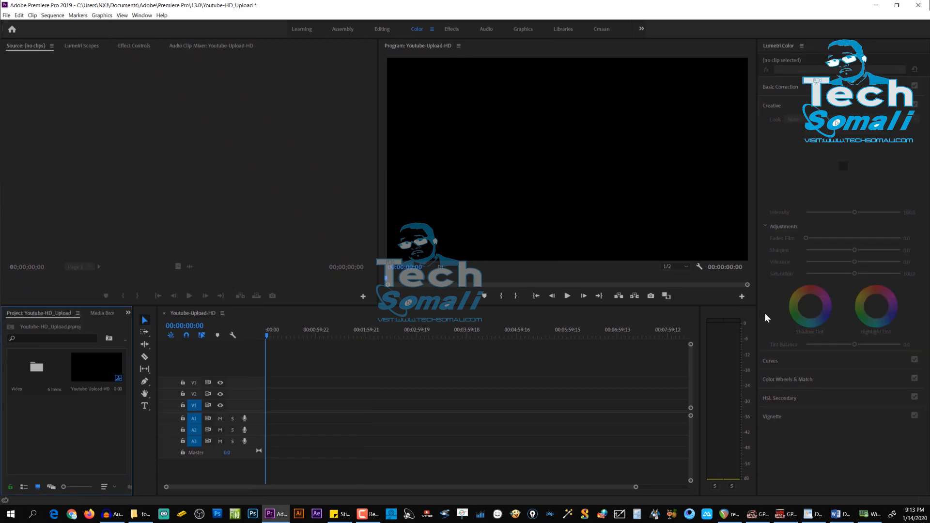
click(151, 16)
mouse_move(162, 15)
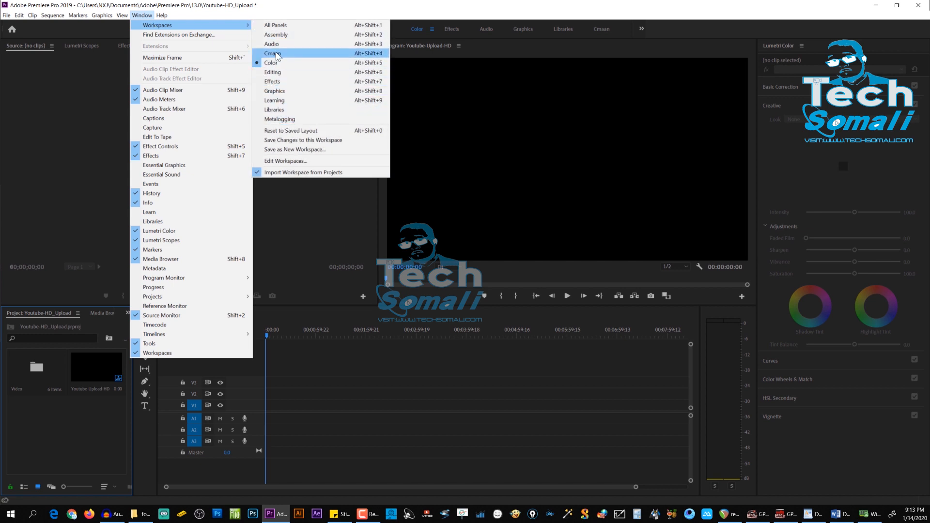
click(91, 125)
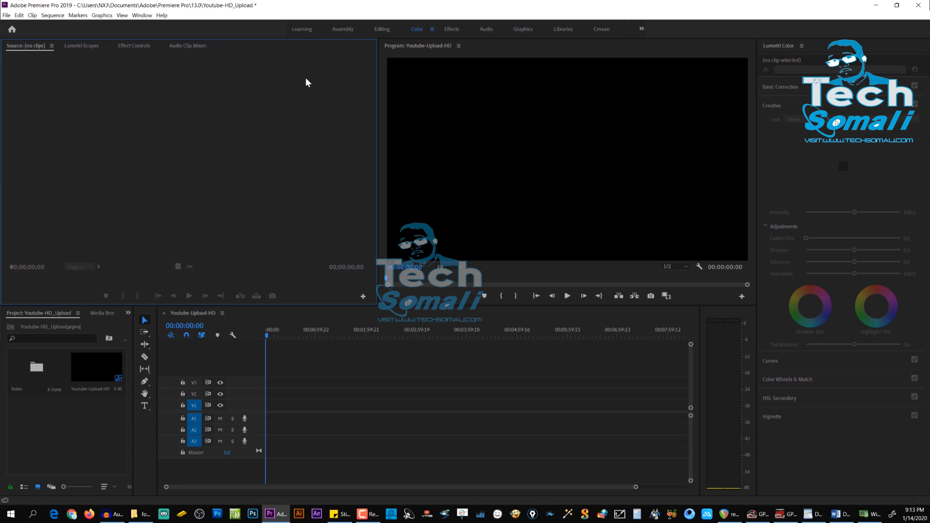
click(601, 30)
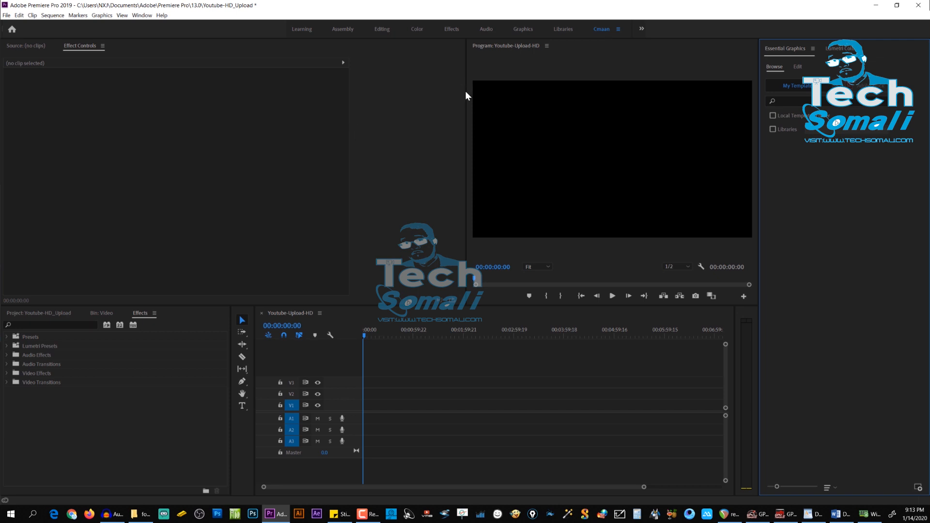
Step: Widen the Program monitor and the timeline by narrowing the Source monitor, Project, tools, audio meter and Essential Graphics areas
drag(465, 92, 300, 125)
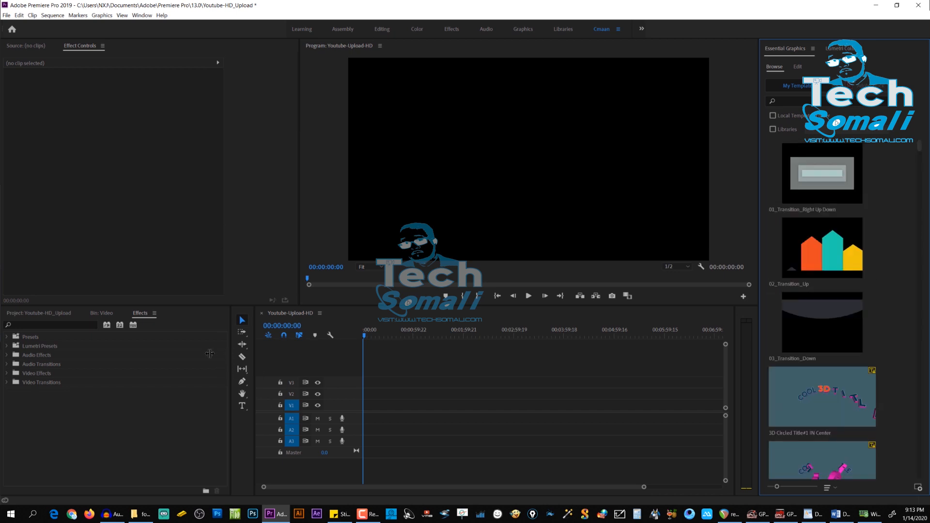
drag(230, 355, 177, 353)
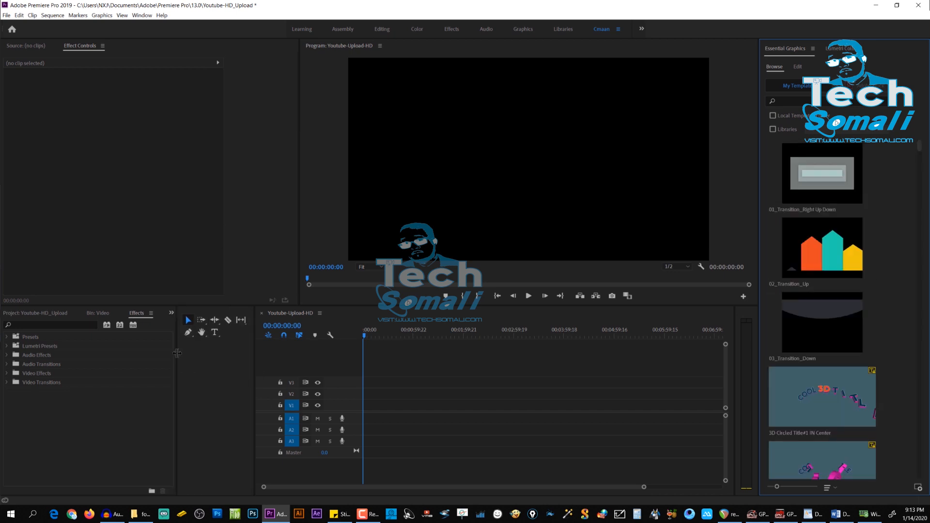
click(252, 342)
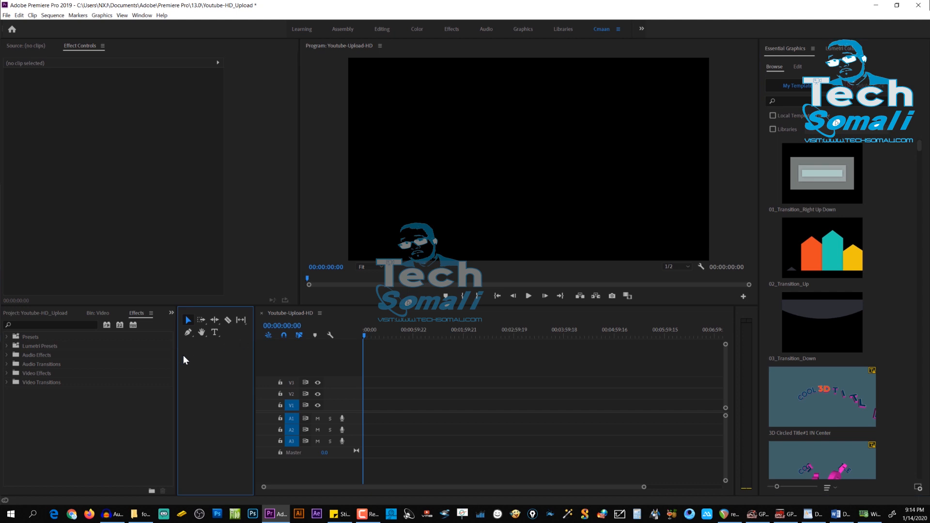
drag(176, 358, 233, 368)
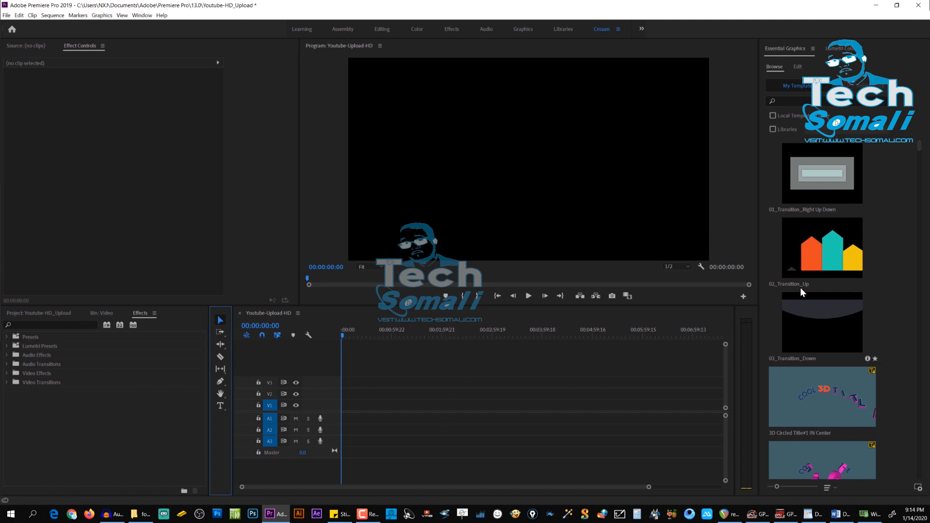
drag(759, 263, 800, 275)
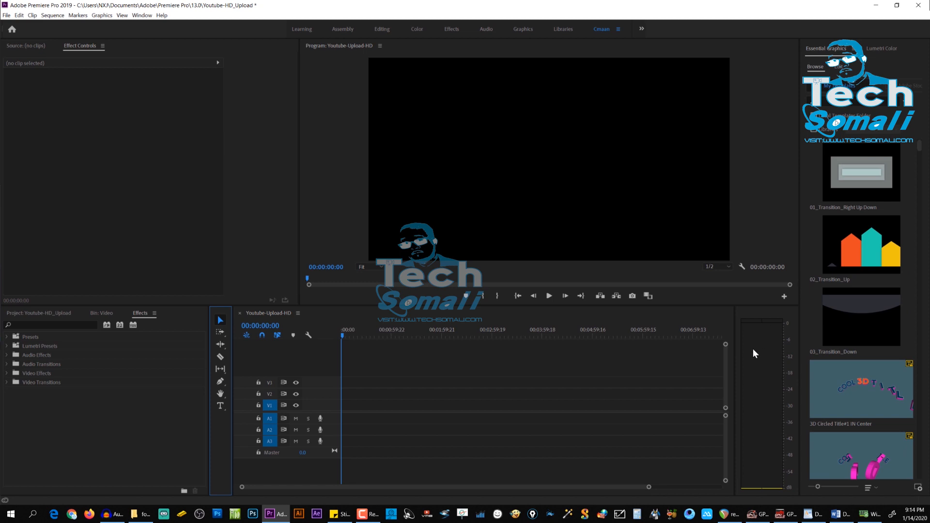
drag(734, 341, 776, 351)
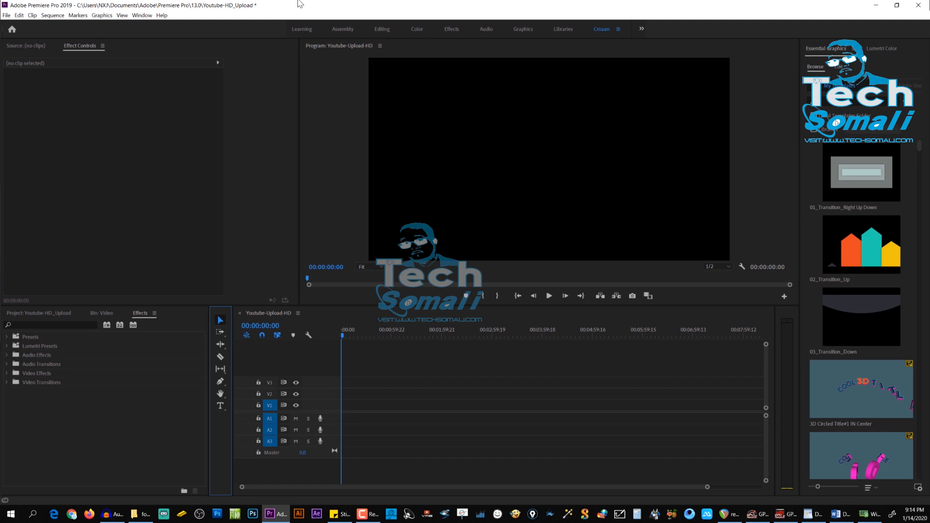
Step: Save the adjusted panel sizes to the current Cmaan workspace
click(142, 15)
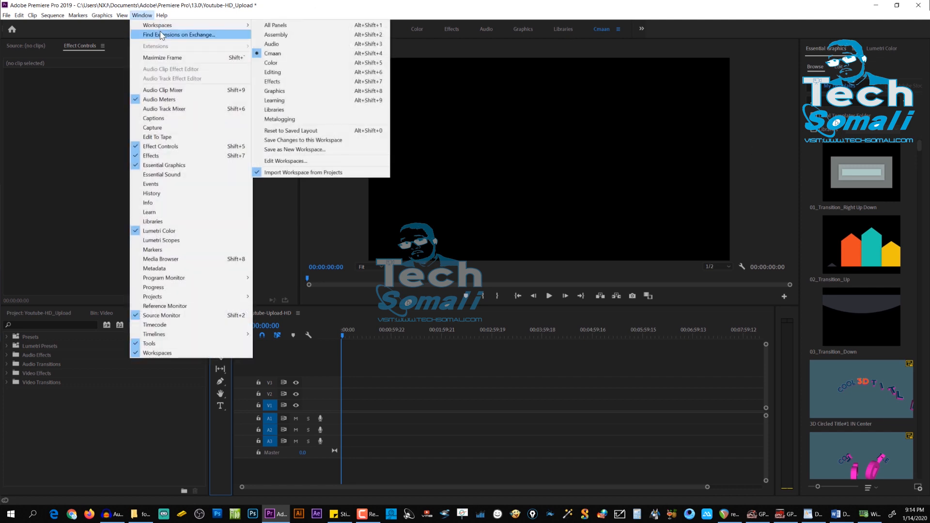
mouse_move(237, 25)
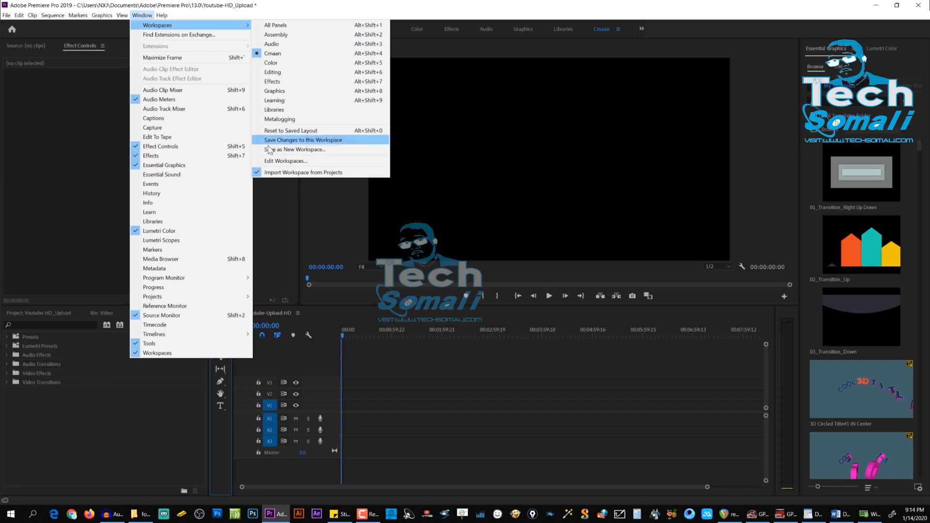
click(341, 141)
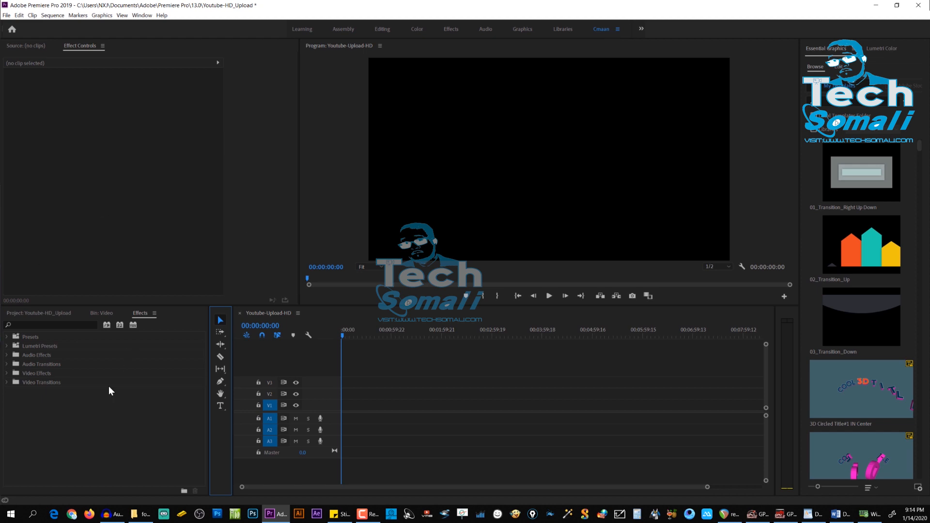
Step: Open the Video bin from the project's root level and load MVI_8277.MOV into the Source monitor
click(49, 312)
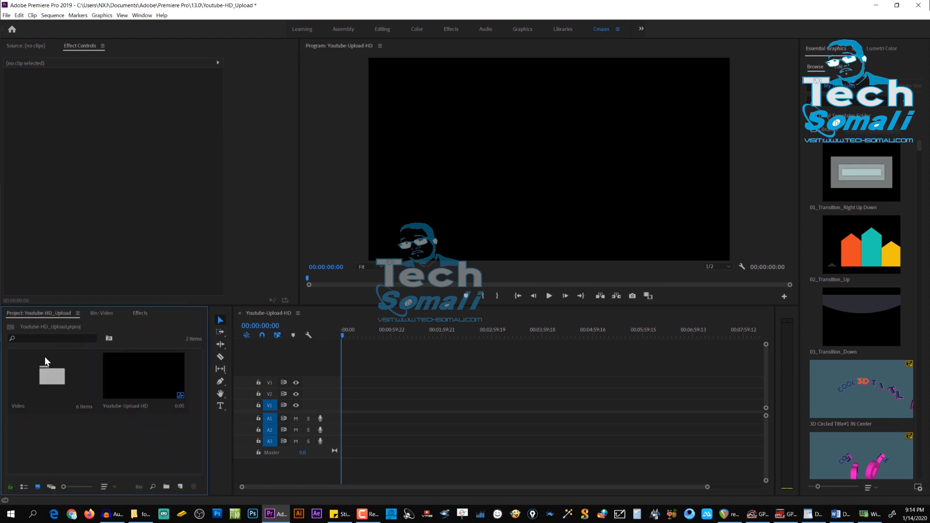
double_click(44, 357)
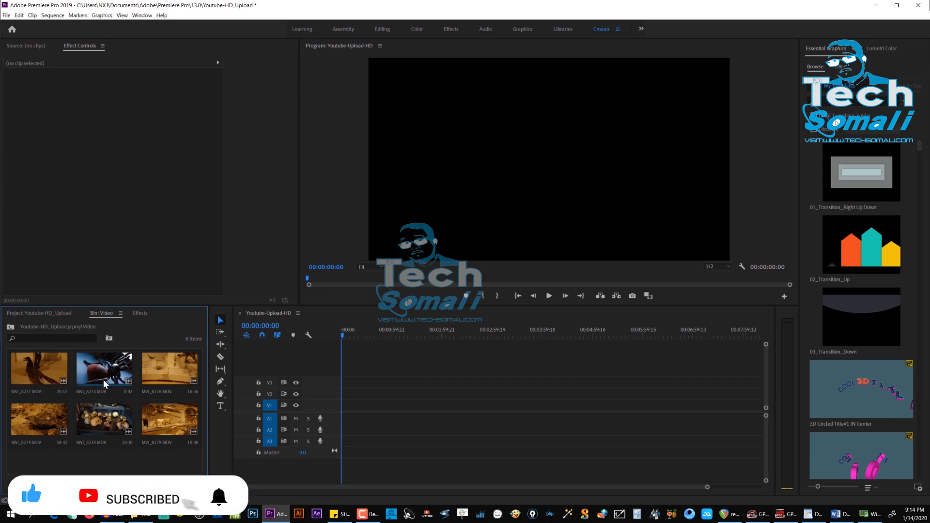
double_click(34, 361)
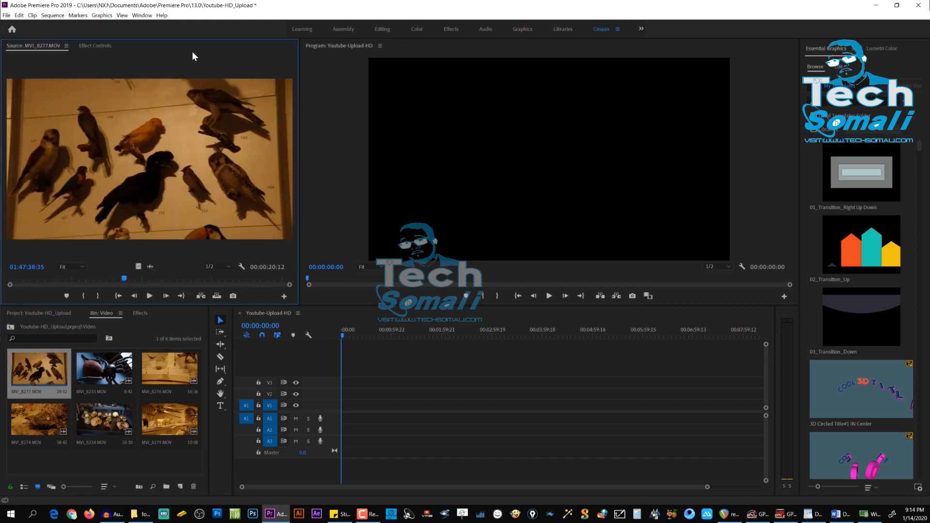
Step: Mark an In point at 01:47:32:12 in the MVI_8277.MOV source clip and play it to about 01:47:40:22
drag(80, 299, 20, 318)
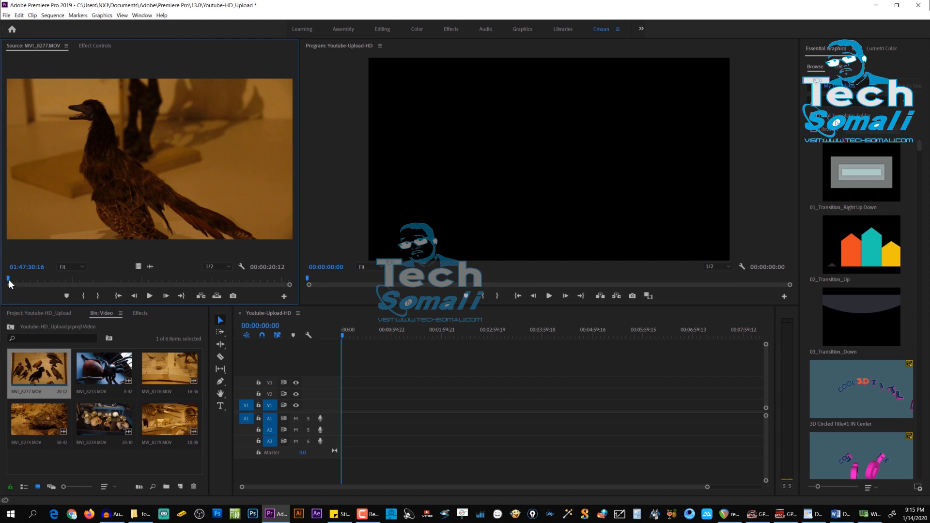
click(33, 280)
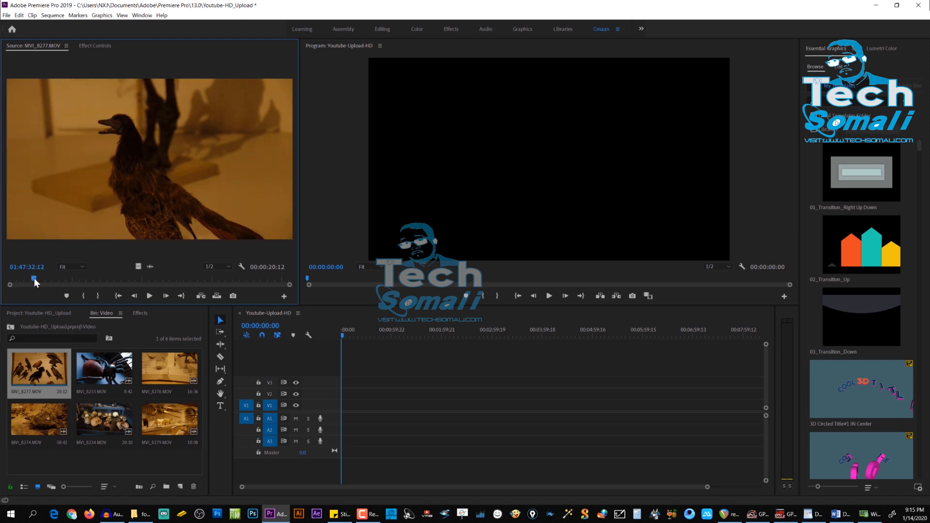
right_click(34, 278)
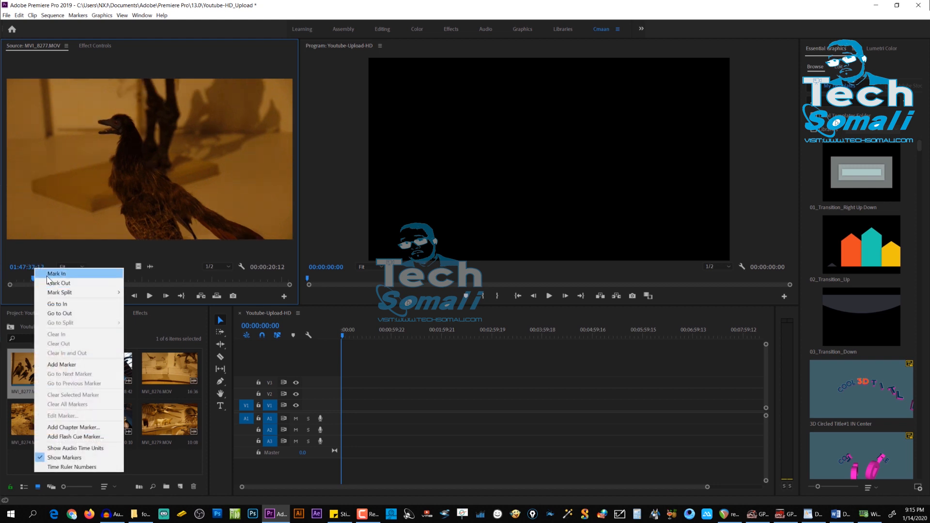
click(50, 274)
key(space)
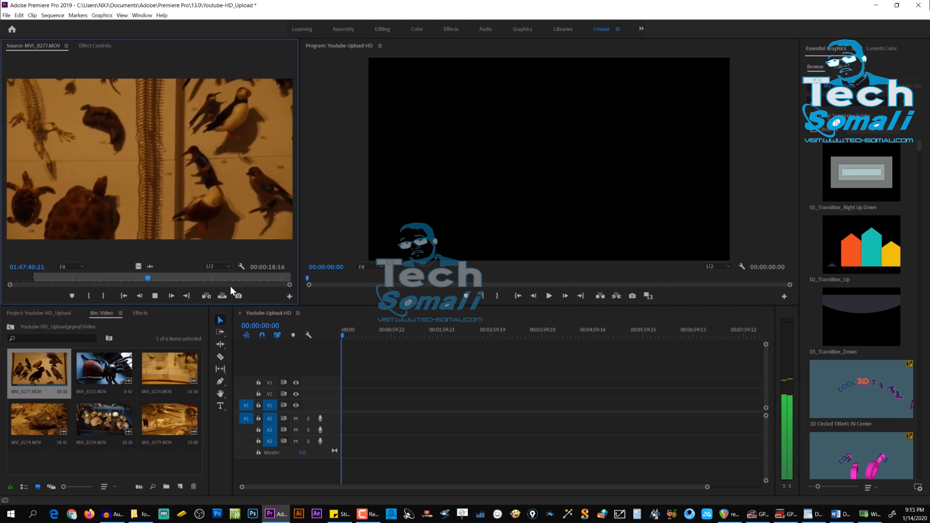
key(space)
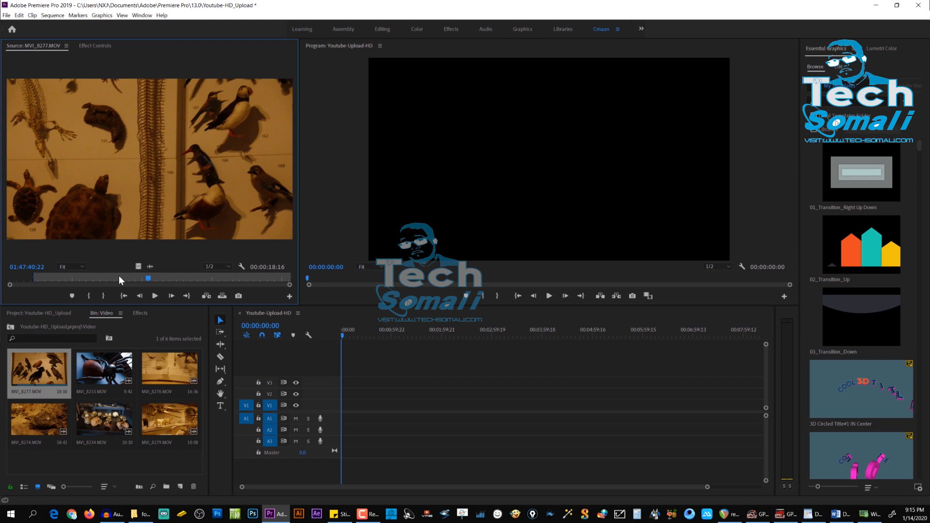
Step: Place only the video of the marked MVI_8277.MOV on V1 at about 00:00:48, changing the sequence settings to match the clip
drag(125, 131, 156, 186)
drag(145, 293, 387, 405)
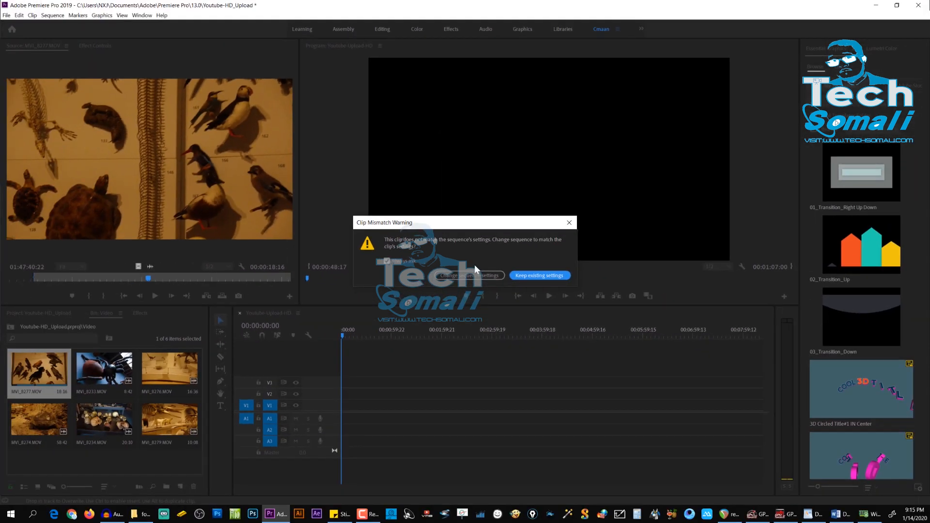
click(473, 274)
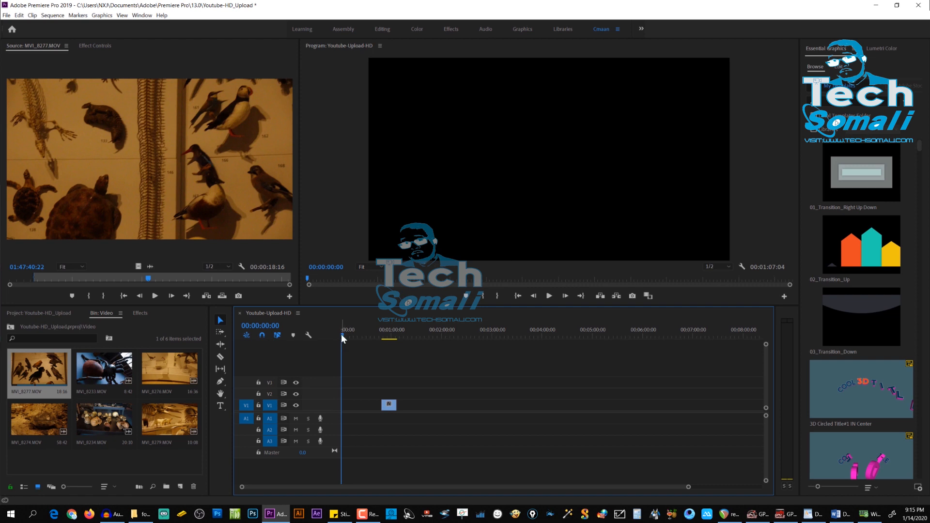
Step: Place the playhead at 00:00:46:31 and extend the start of the MVI_8277.MOV clip on V1 back toward it
drag(342, 335, 380, 348)
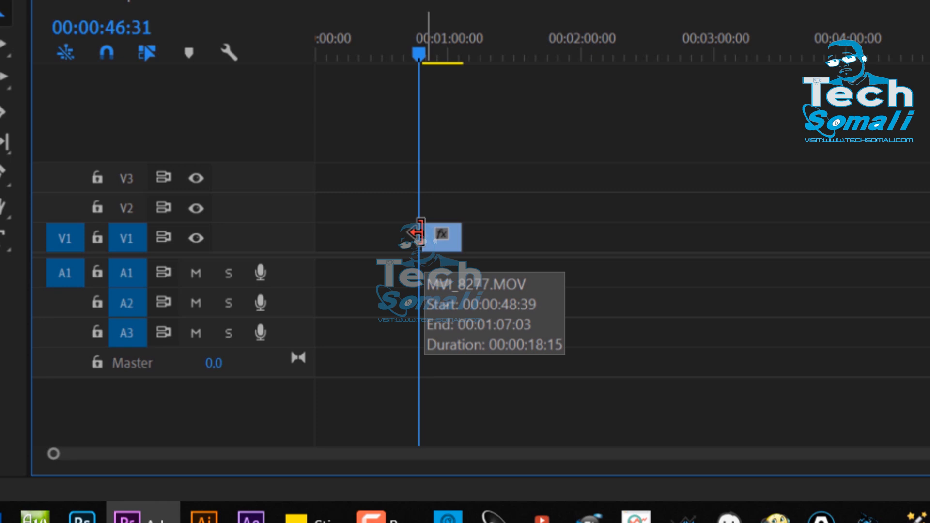
drag(420, 233, 436, 235)
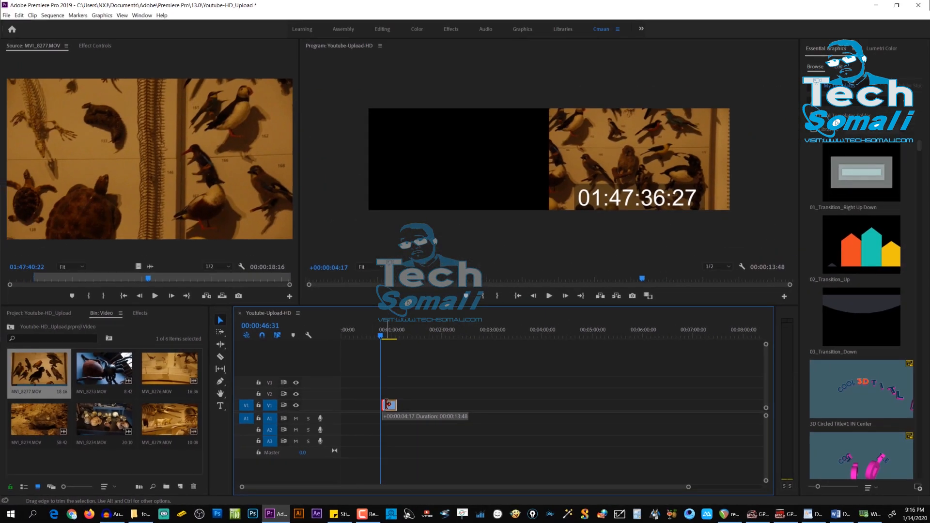
drag(388, 404, 388, 404)
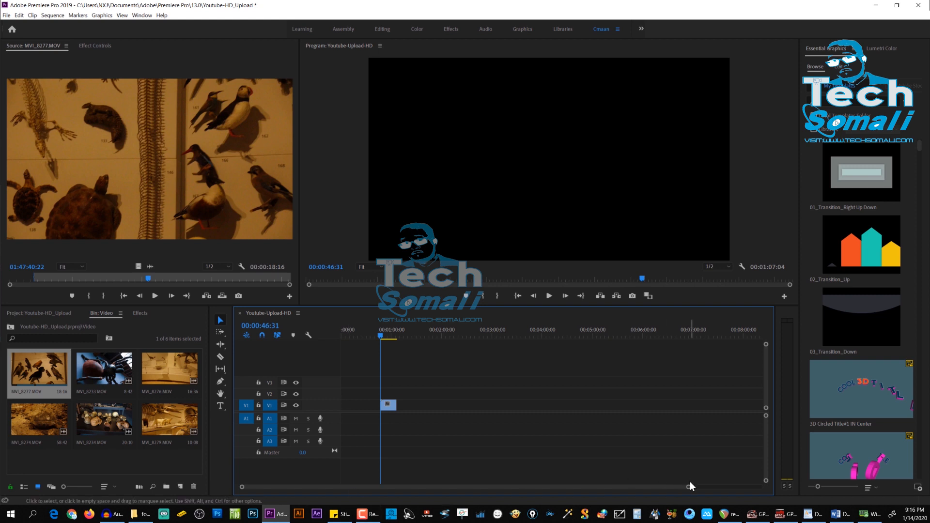
Step: Try the Razor tool, return to the Selection tool and move the sequence playhead to 00:00:46:49 over the MVI_8277.MOV clip
drag(686, 488, 575, 494)
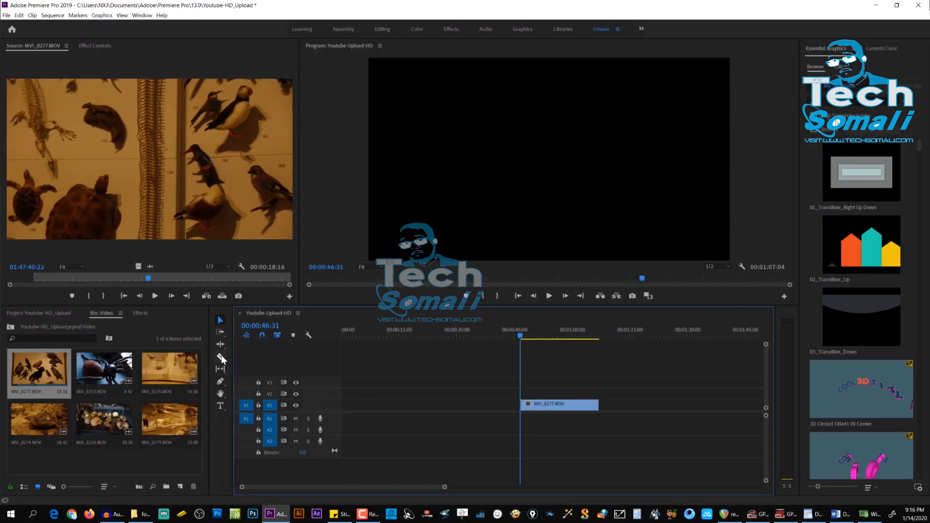
key(c)
key(v)
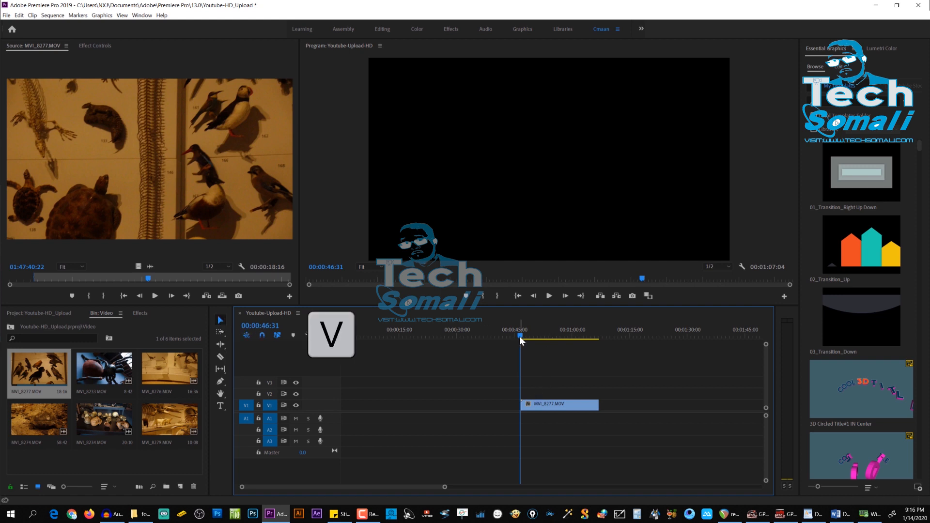
mouse_move(519, 336)
mouse_down()
mouse_move(535, 343)
mouse_move(522, 342)
mouse_up()
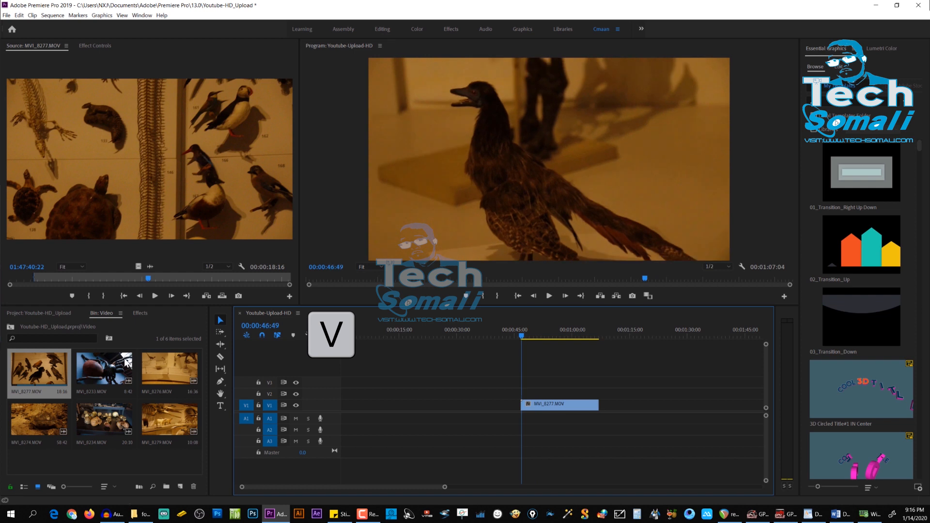
Step: Load MVI_8279.MOV from the Video bin into the Source monitor
click(171, 409)
double_click(173, 414)
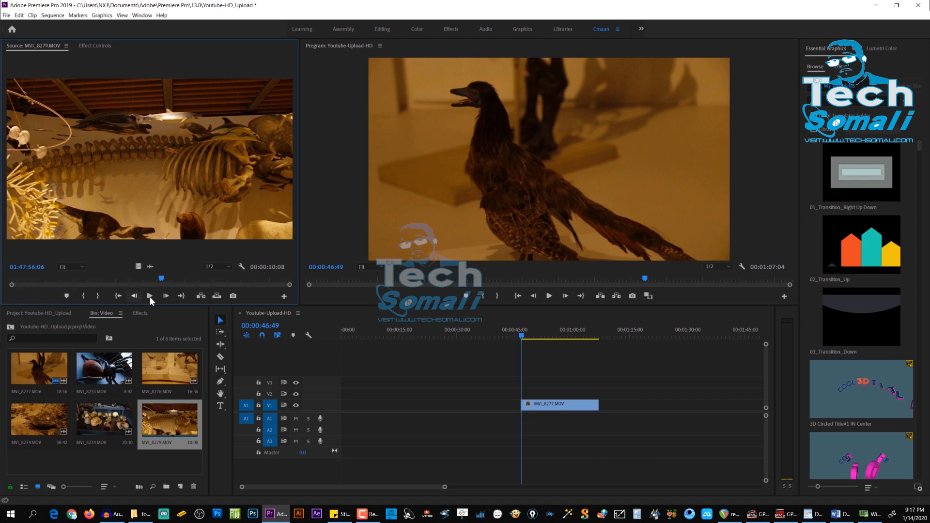
Step: Mark an In point at 01:47:59:14 in the MVI_8279.MOV source clip and play from there
drag(162, 279, 252, 289)
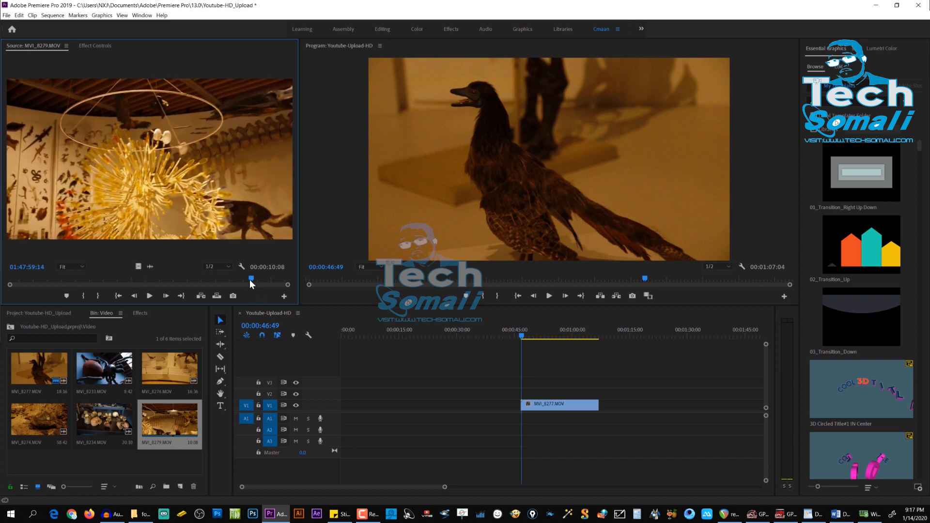
right_click(249, 280)
click(250, 275)
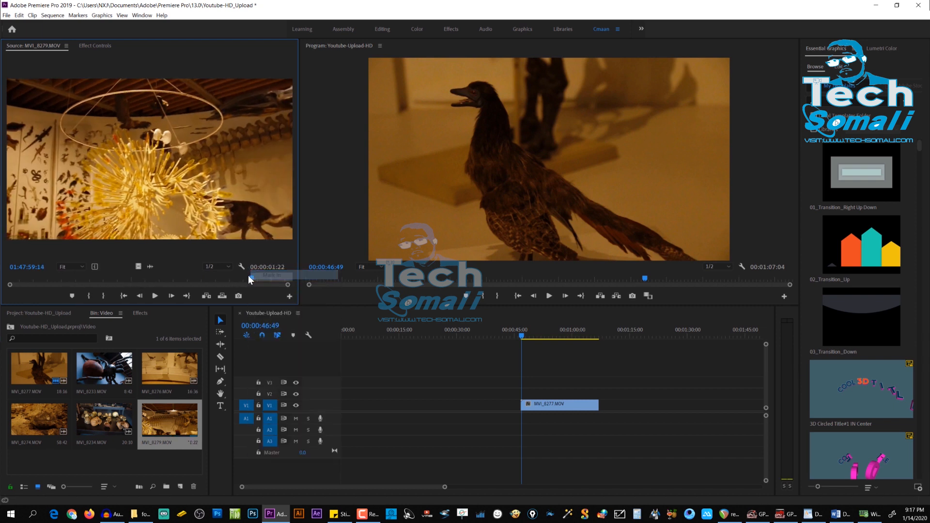
key(space)
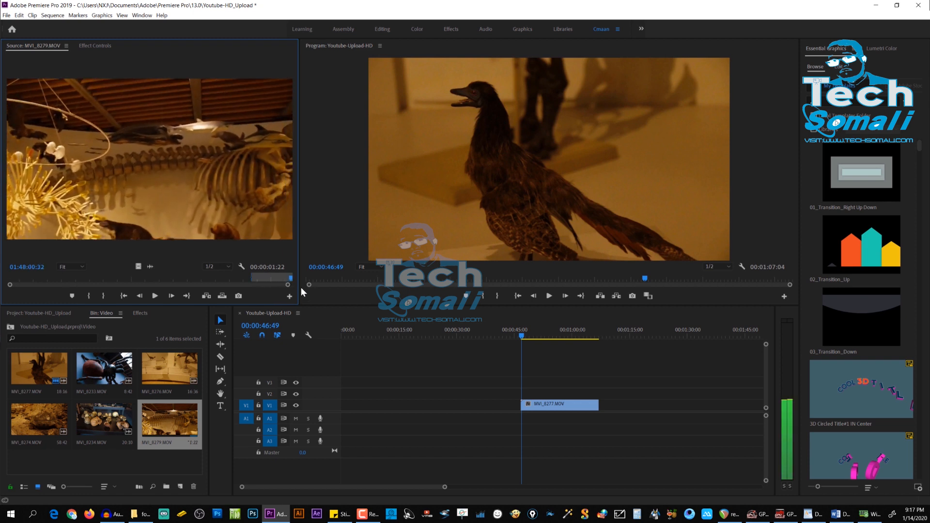
Step: Mark an Out point at 01:48:00:29 in MVI_8279.MOV and place only its video on V1 directly after the MVI_8277.MOV clip
right_click(287, 280)
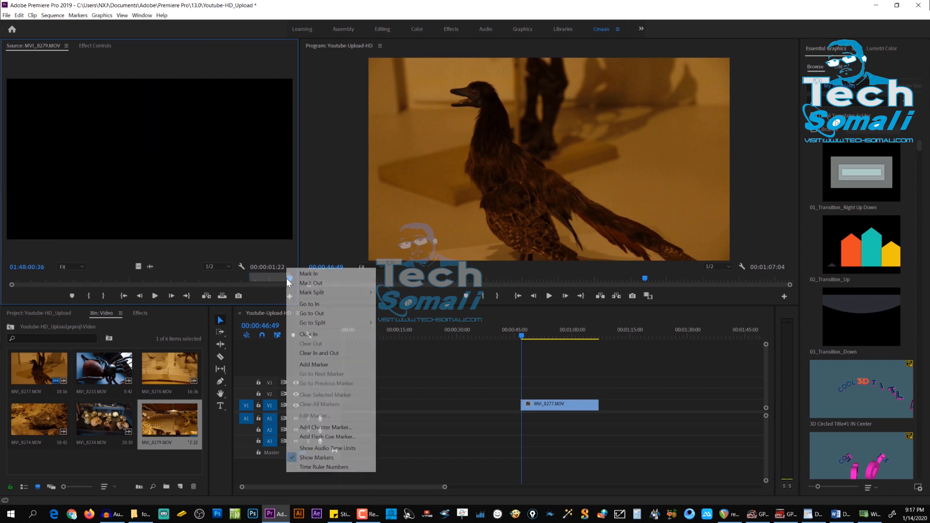
click(270, 263)
drag(289, 280, 286, 280)
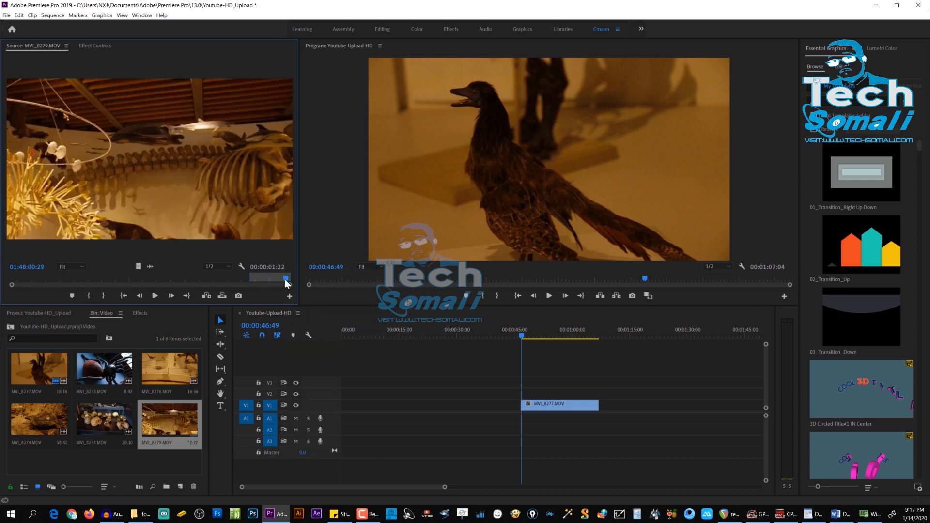
right_click(285, 278)
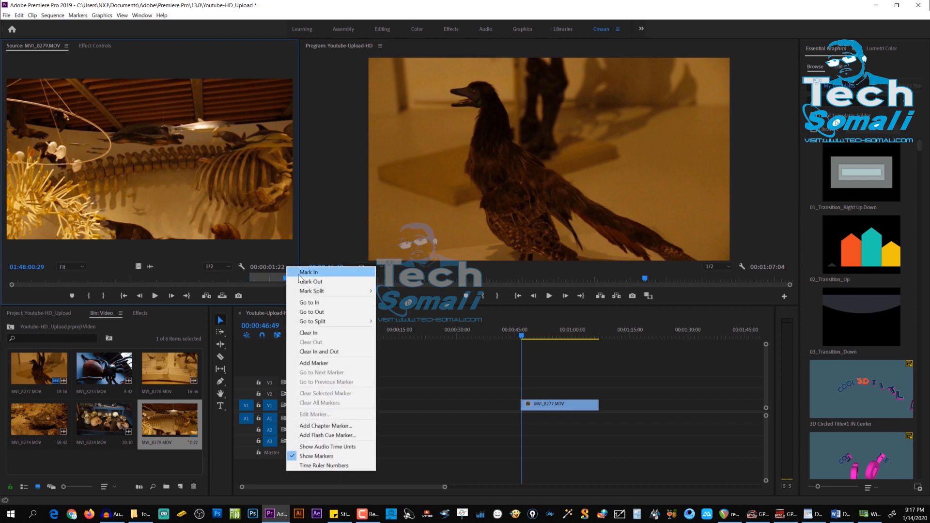
click(305, 282)
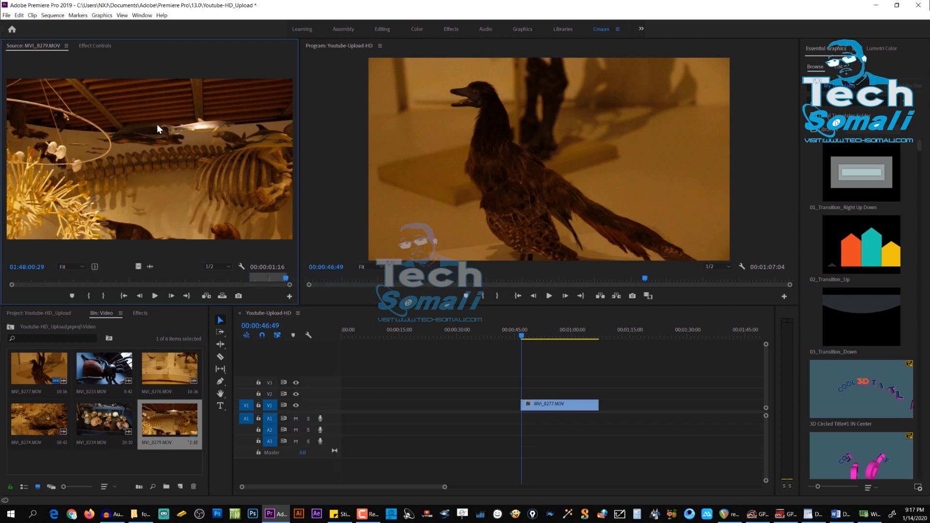
drag(140, 267, 618, 406)
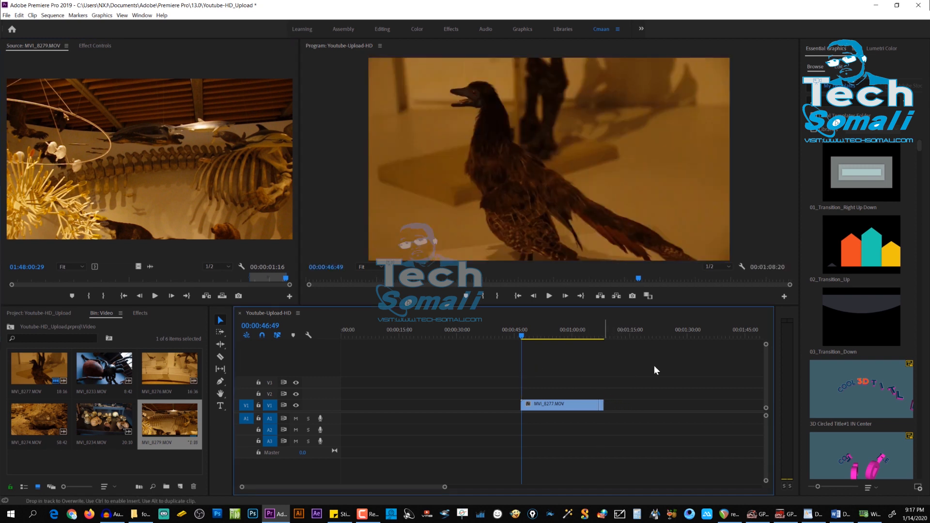
drag(523, 335, 505, 347)
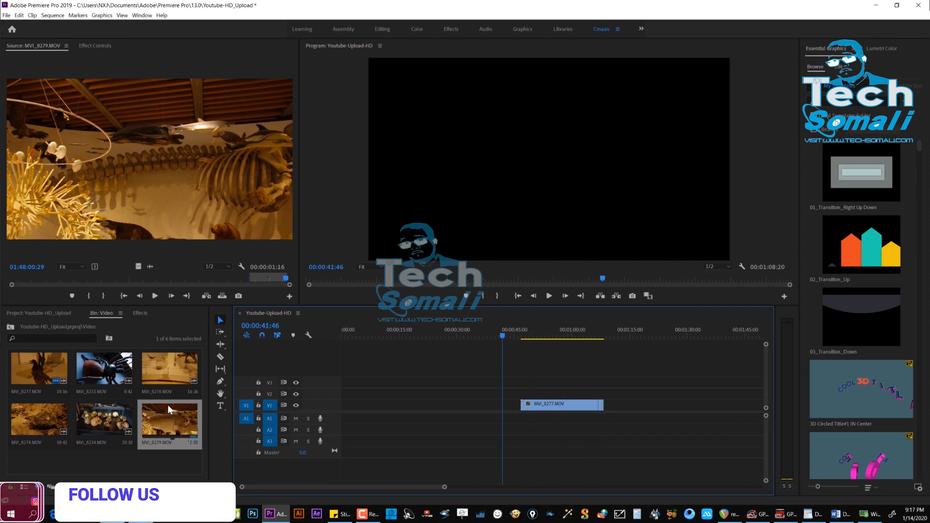
Step: Load MVI_8274.MOV from the Video bin into the Source monitor and mark an In point at 01:46:51:11
double_click(45, 426)
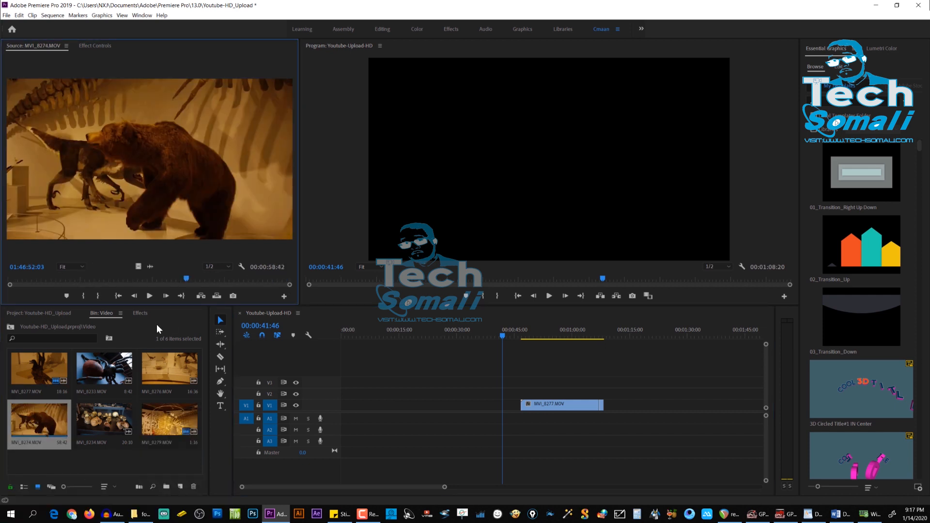
mouse_move(188, 279)
mouse_down()
mouse_move(109, 280)
mouse_move(182, 291)
mouse_up()
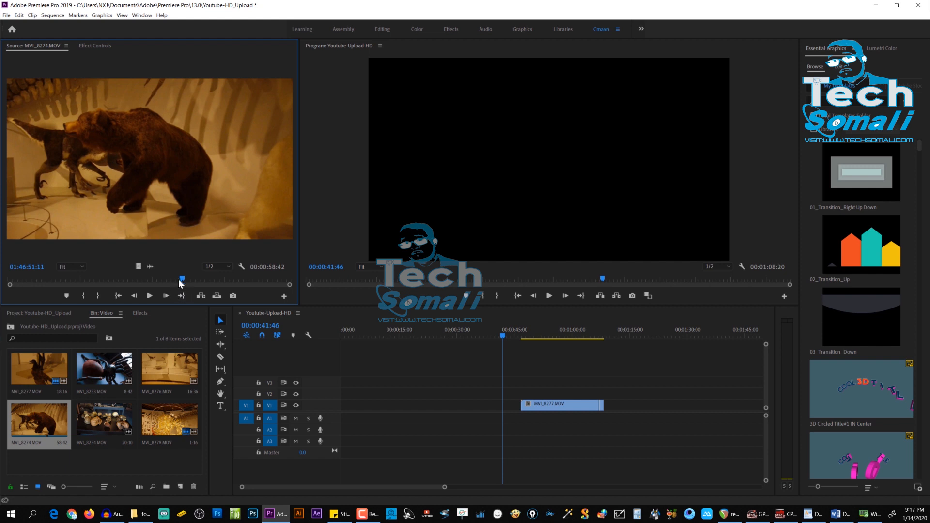
right_click(183, 283)
click(207, 275)
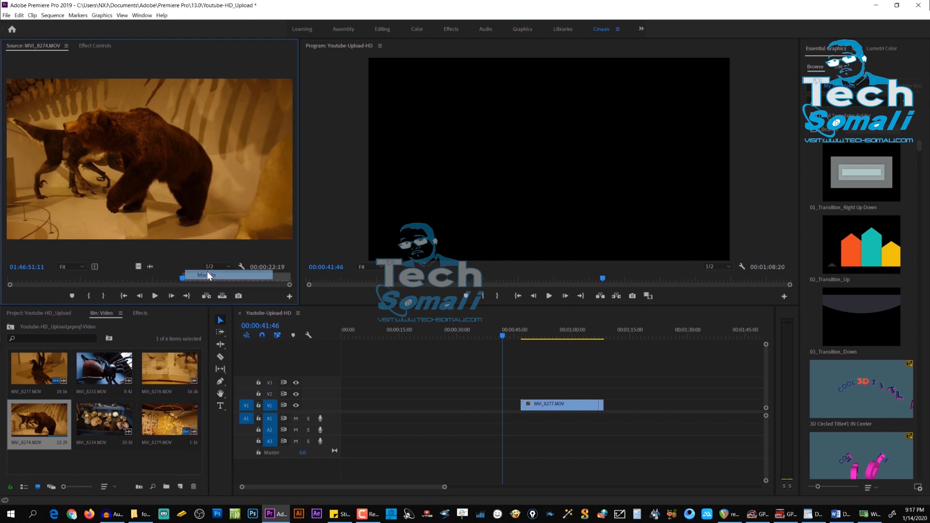
Step: Mark an Out point at 01:47:10:38 in MVI_8274.MOV and place only its video on V1 directly before the MVI_8277.MOV clip
click(189, 279)
drag(189, 277, 276, 292)
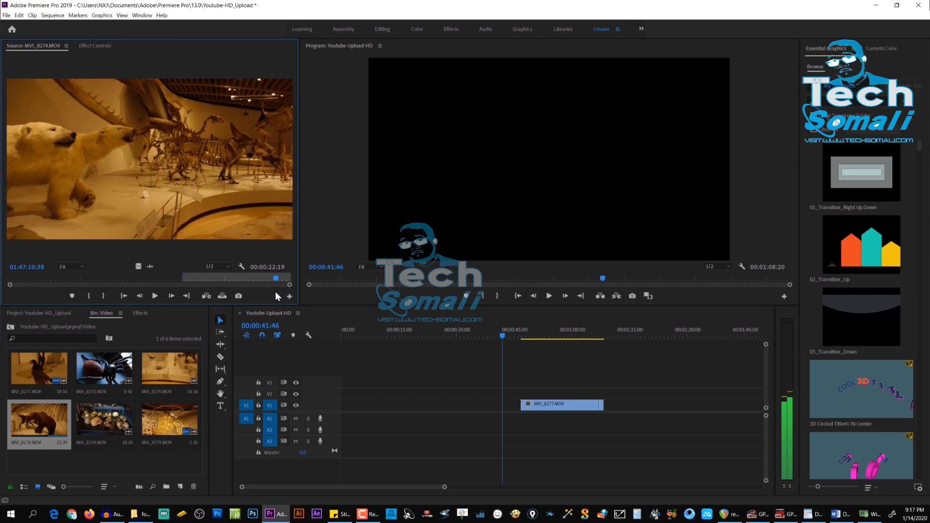
right_click(274, 280)
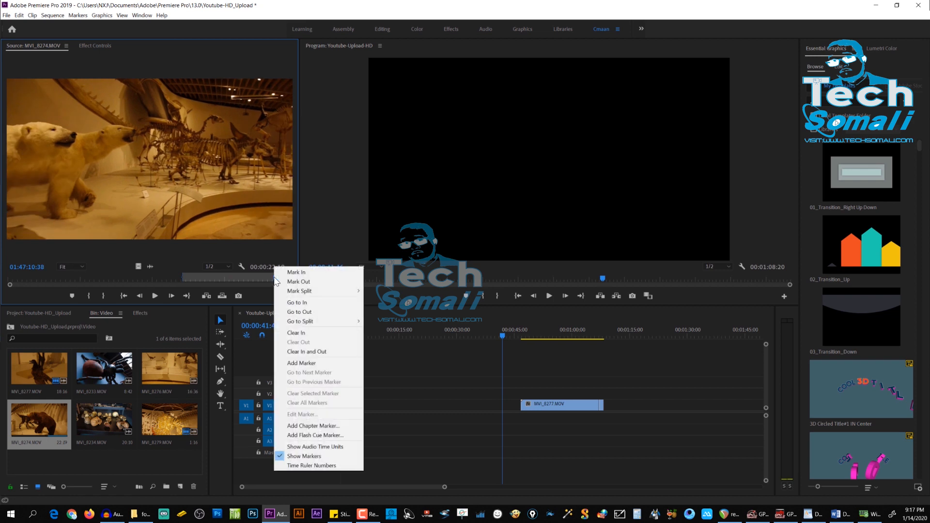
click(286, 283)
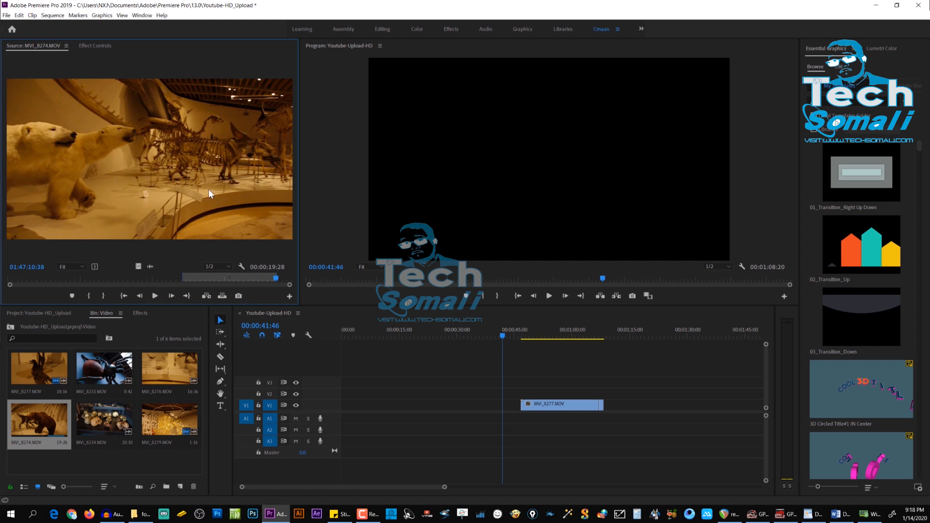
drag(219, 276, 449, 301)
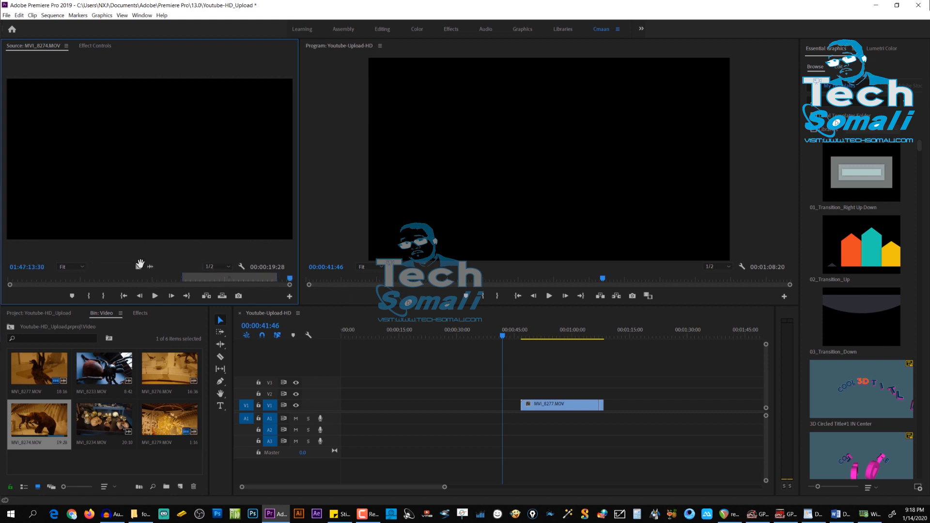
drag(139, 266, 458, 405)
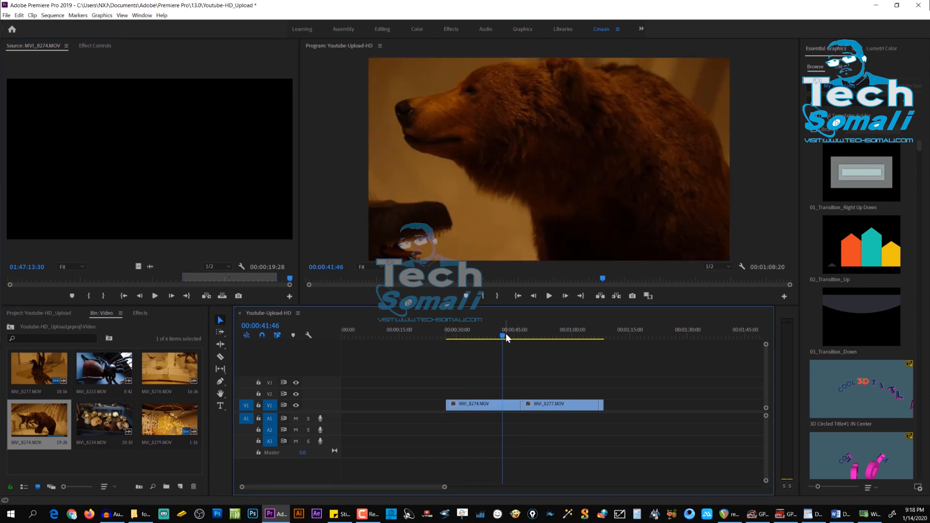
Step: Move the sequence playhead to 00:00:27:31 at the start of MVI_8274.MOV and show the Lumetri Color controls
drag(506, 333, 448, 334)
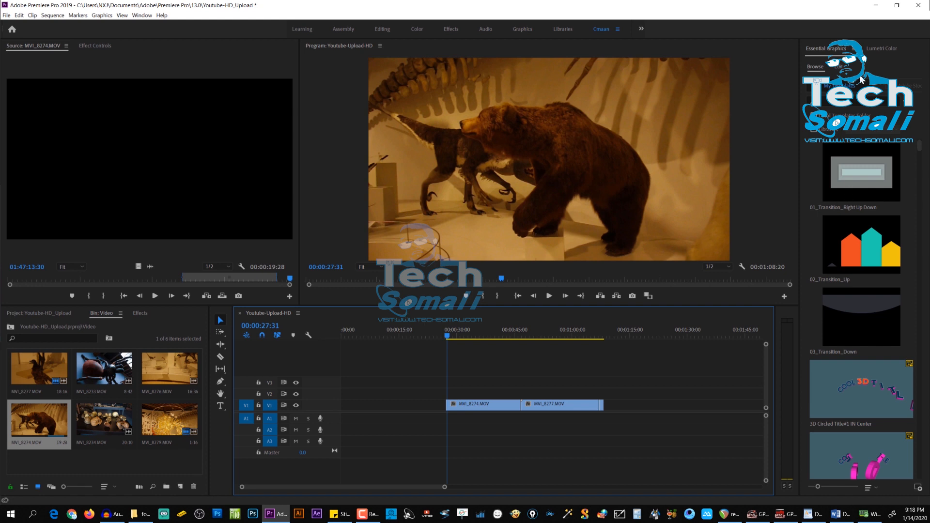
click(875, 48)
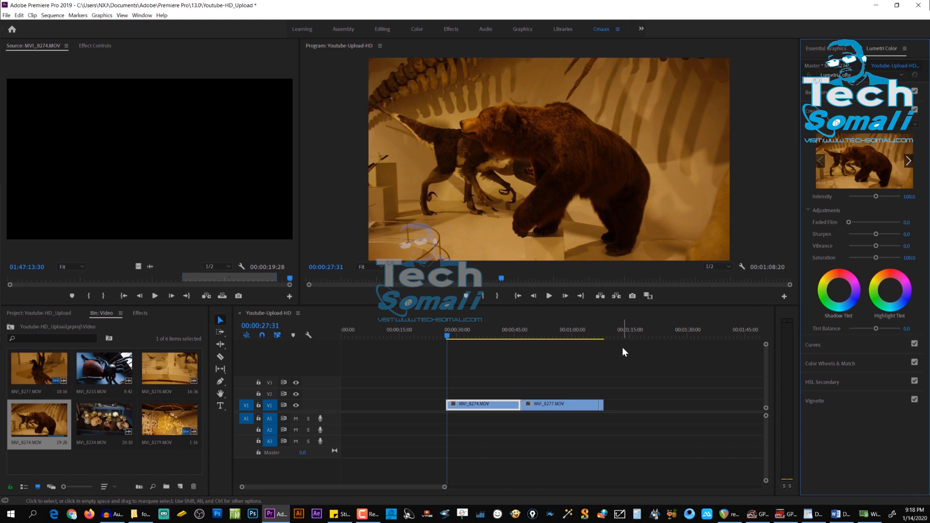
Step: Start a new adjustment layer in the Video bin with a frame size of 1920 by 1080
right_click(160, 462)
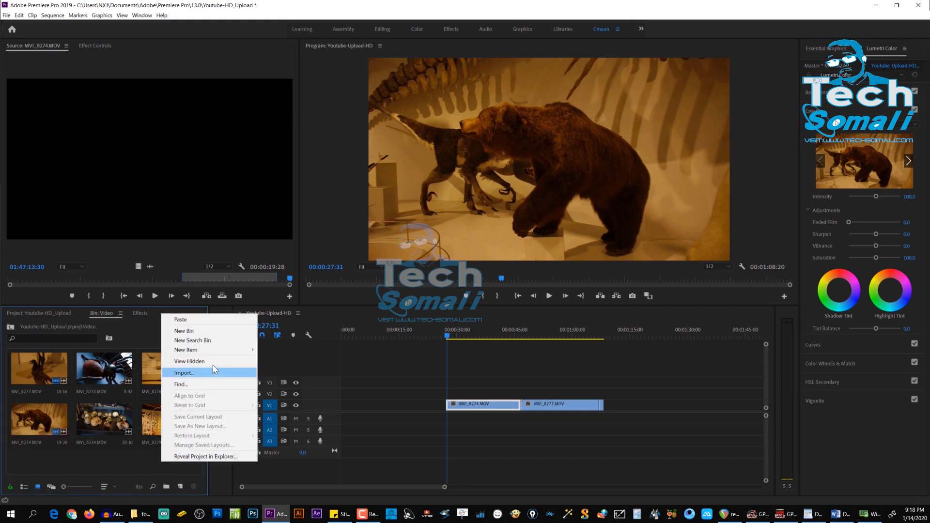
mouse_move(207, 351)
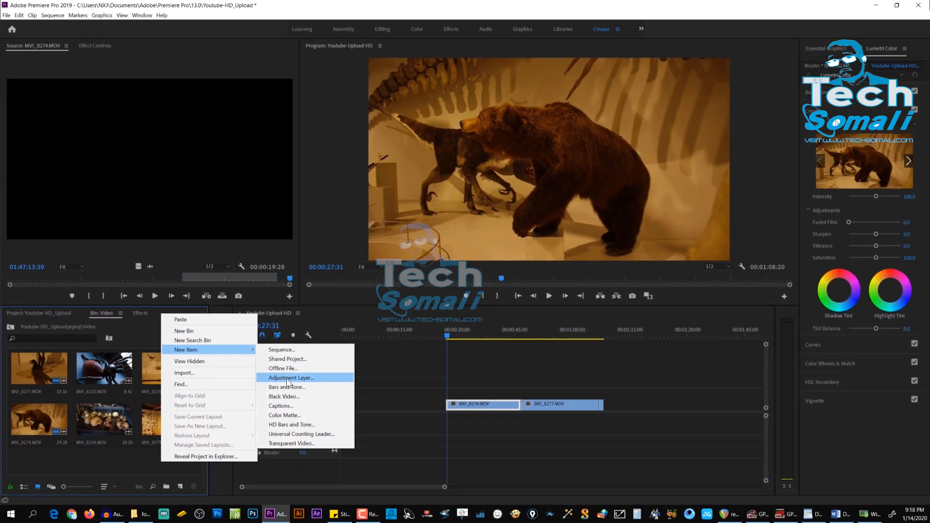
click(423, 250)
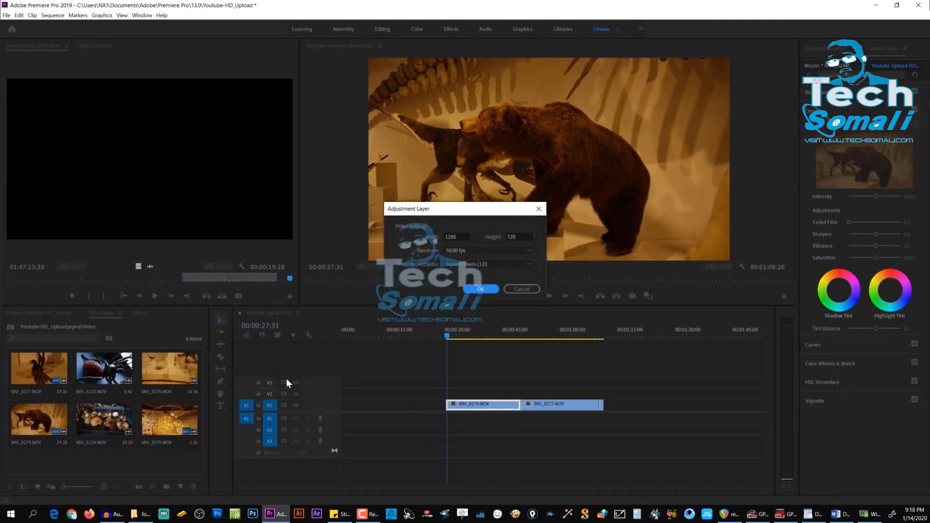
click(519, 236)
click(466, 237)
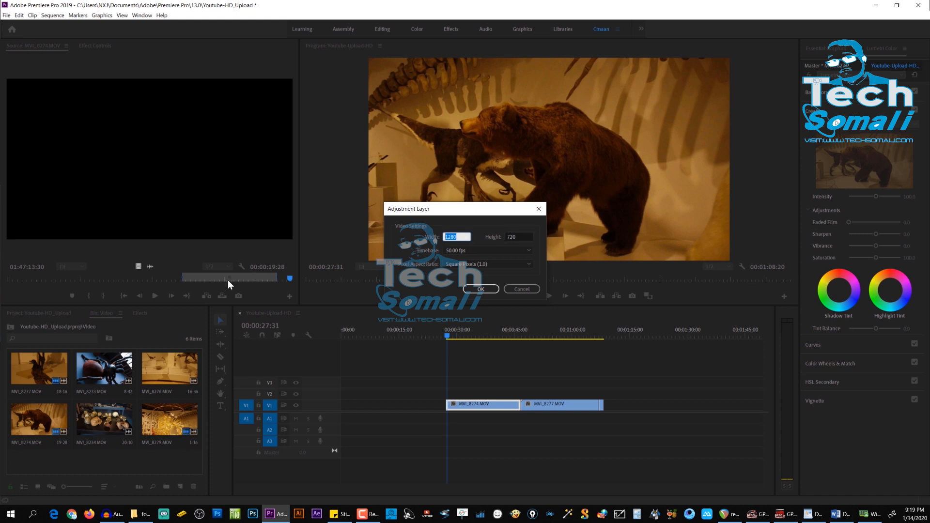
text(1920)
key(Tab)
text(1080)
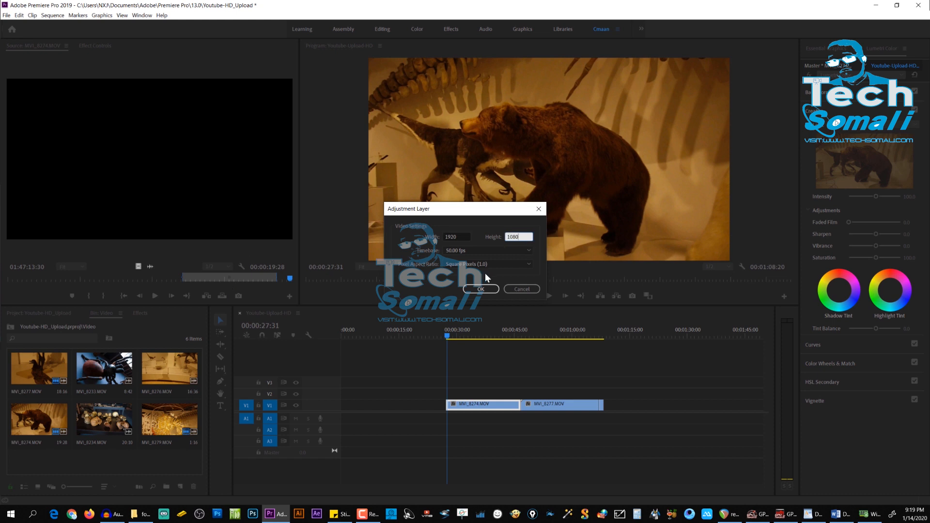
Step: Set the adjustment layer's timebase to 23.976 fps, keep Square Pixels (1.0) and create the layer
click(472, 249)
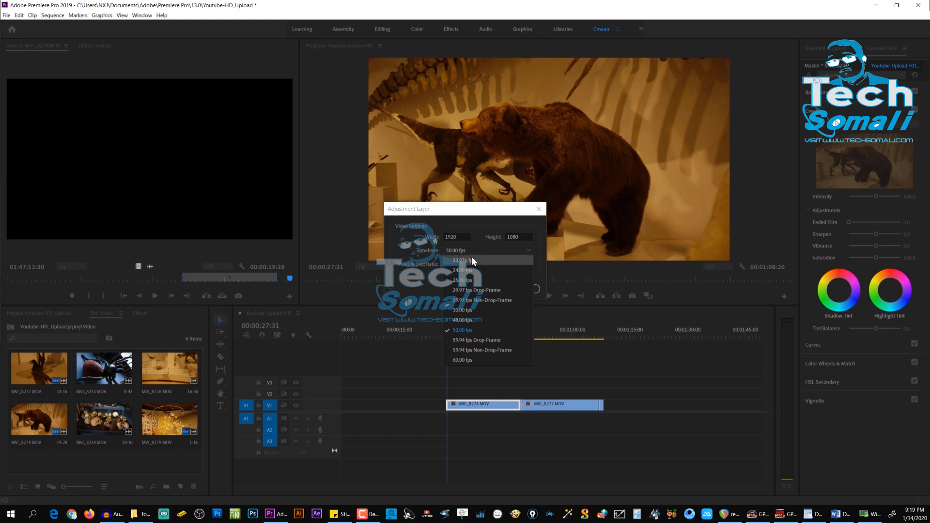
click(473, 261)
click(500, 262)
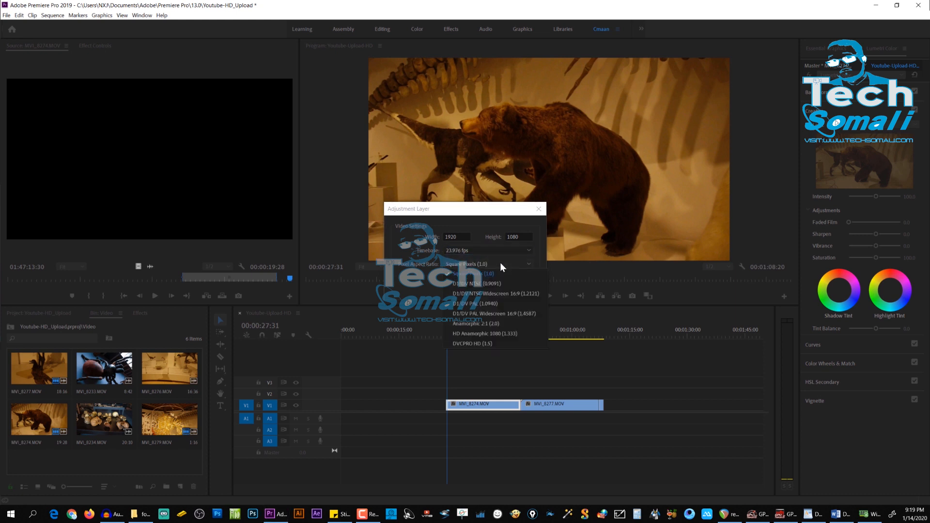
click(500, 263)
click(486, 289)
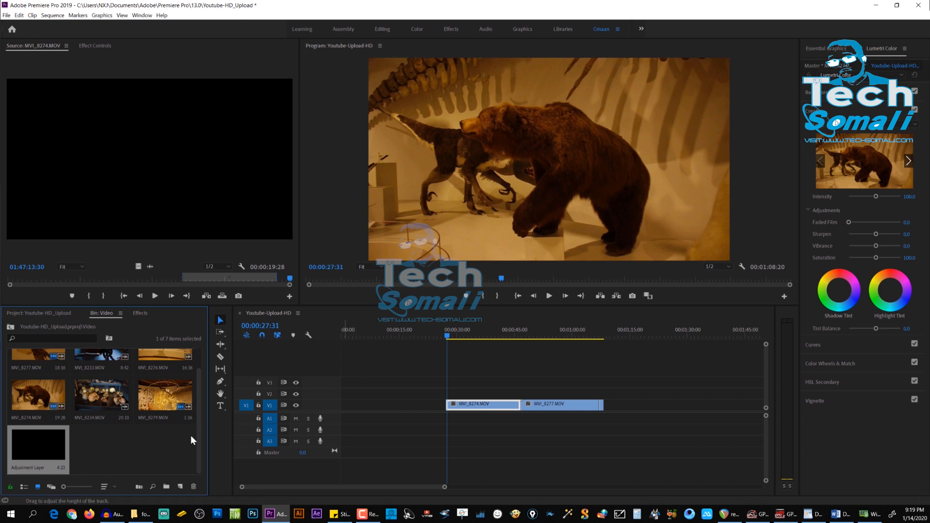
Step: Place the adjustment layer on V2 spanning all the V1 clips and select it in the timeline
drag(15, 443, 600, 400)
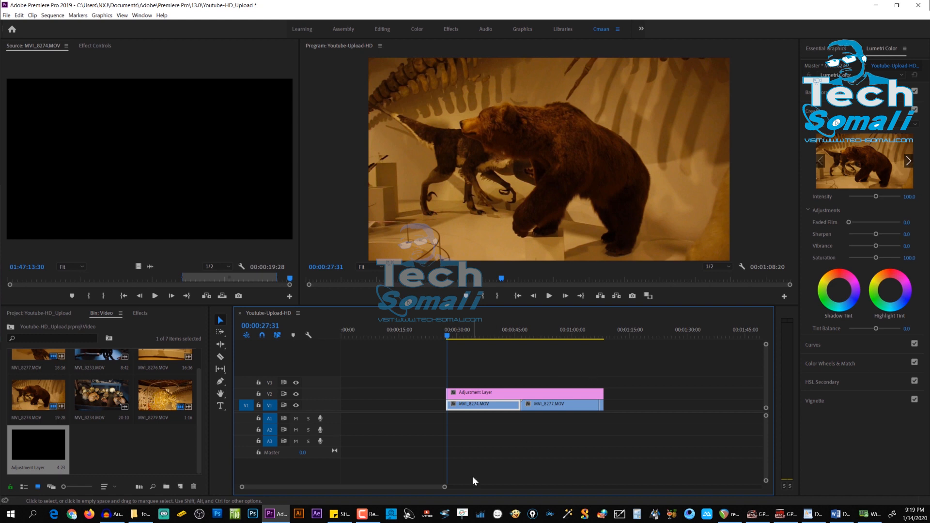
click(489, 394)
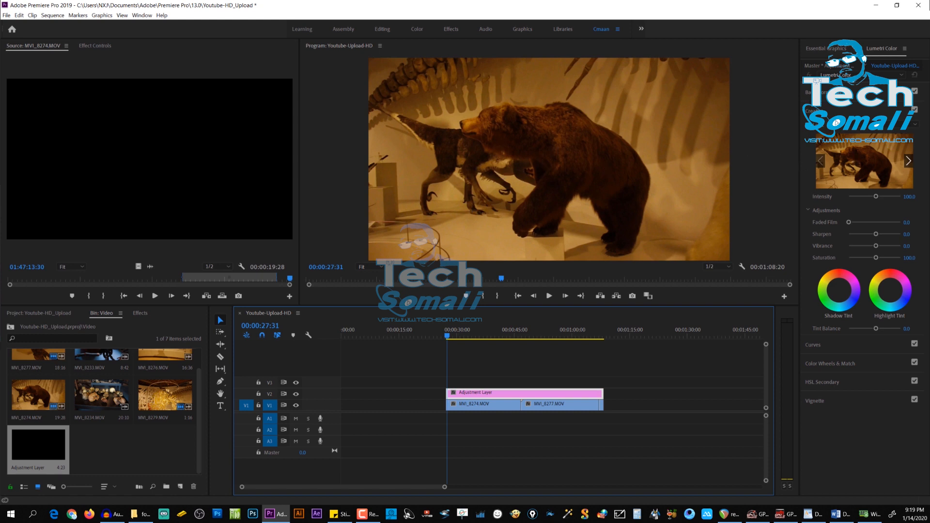
Step: In Basic Correction, sample the white balance from the pale area below the bear's head and raise the adjustment layer's exposure to 0.9
click(809, 92)
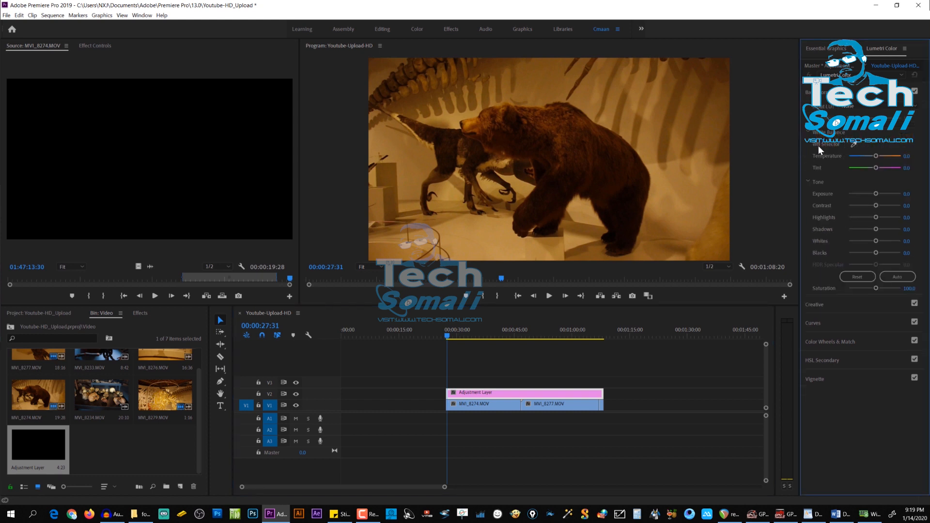
click(855, 144)
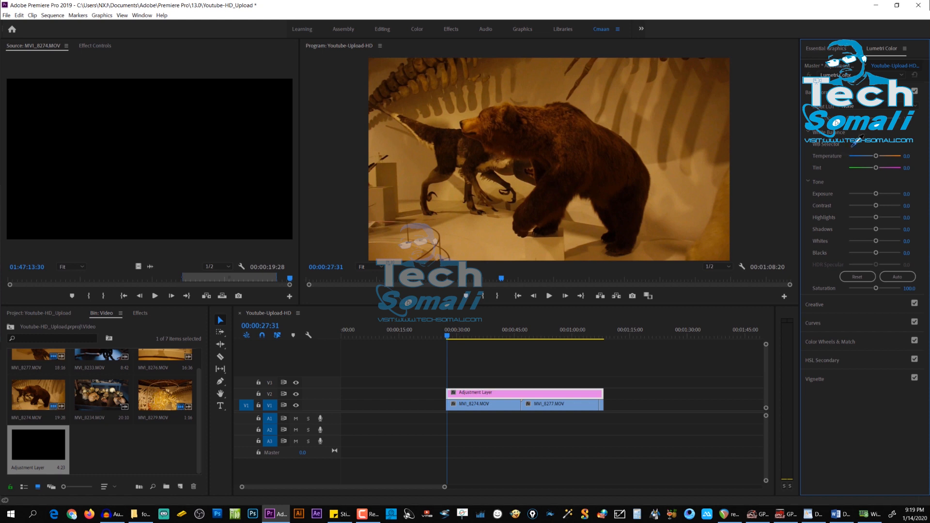
click(506, 162)
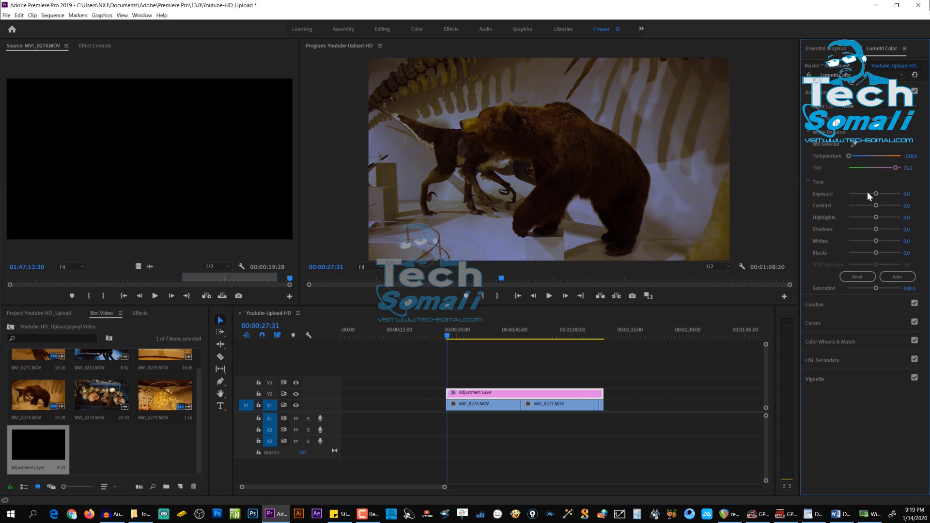
drag(876, 194, 880, 198)
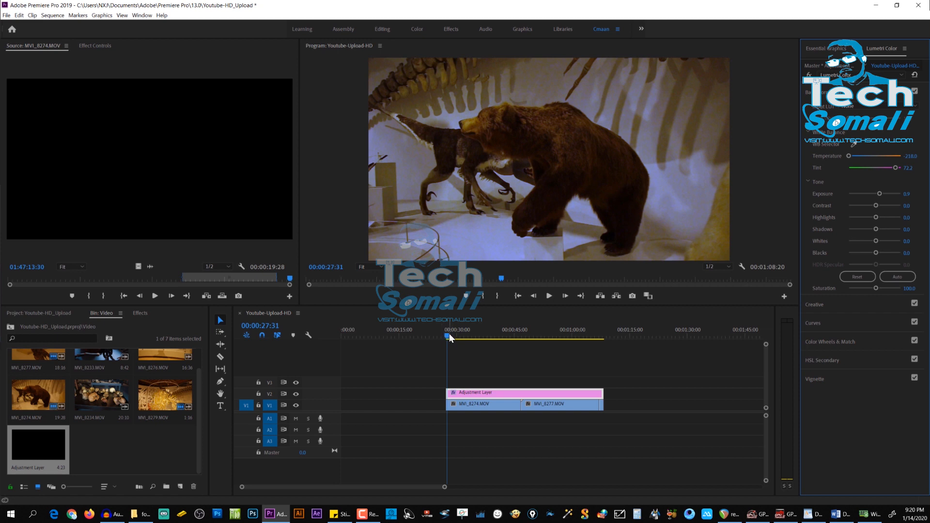
Step: Return the sequence playhead to the very start at 00:00:00:00
drag(447, 338, 446, 365)
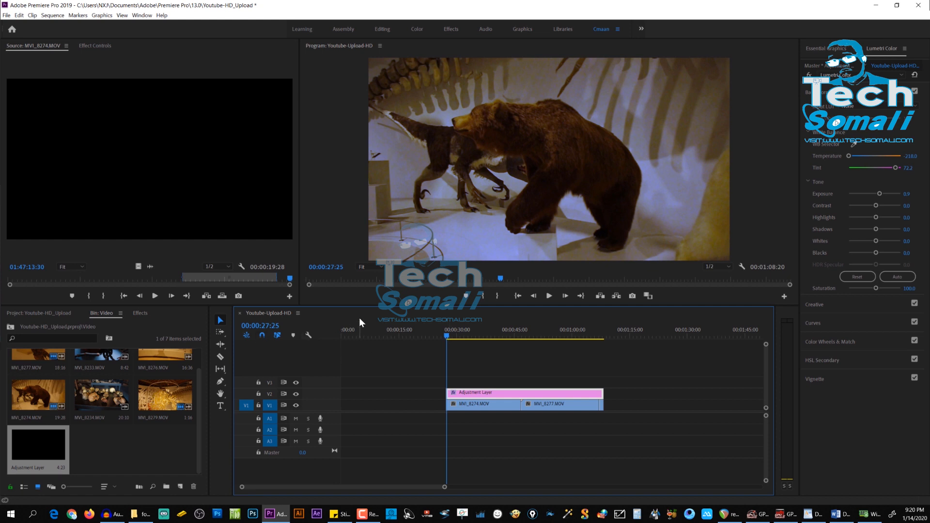
drag(447, 336, 7, 397)
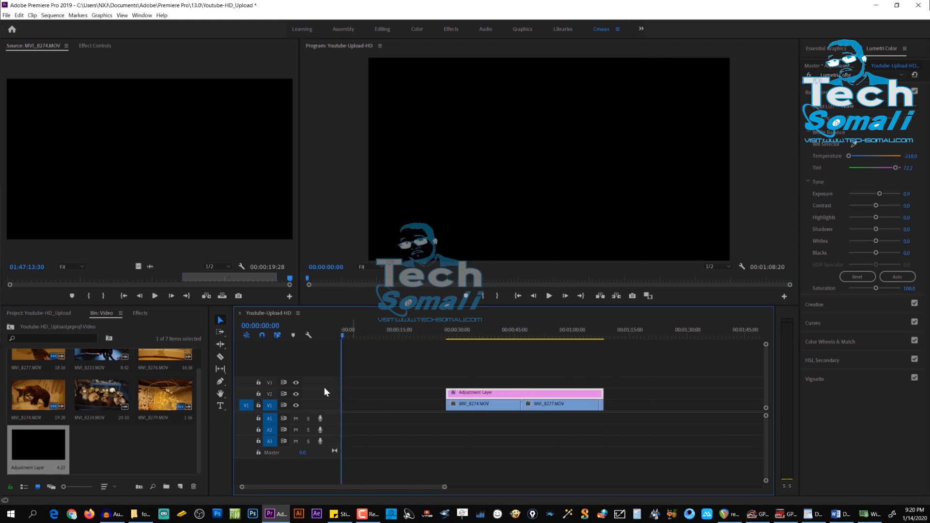
Step: Place the sequence playhead on the first visible frame of MVI_8274.MOV at 00:00:27:16 and mark the In point there
click(343, 334)
drag(343, 337, 446, 341)
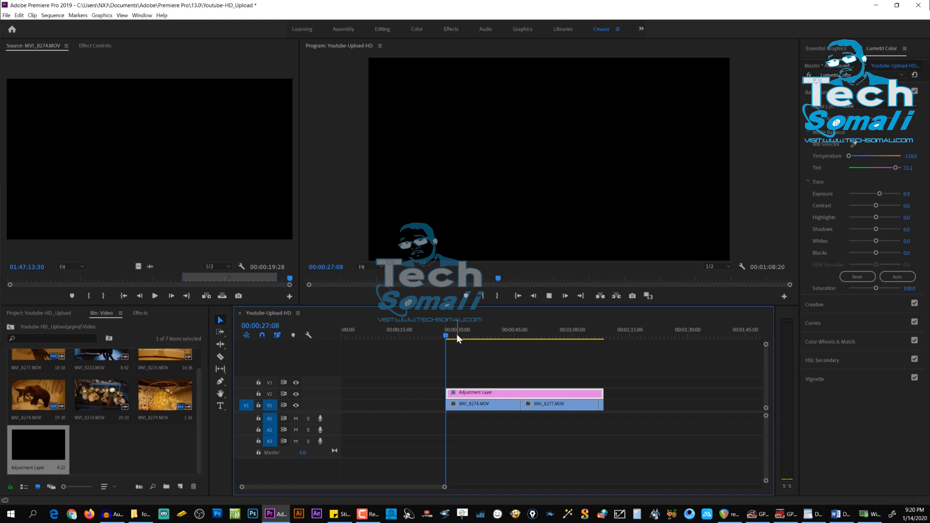
click(549, 295)
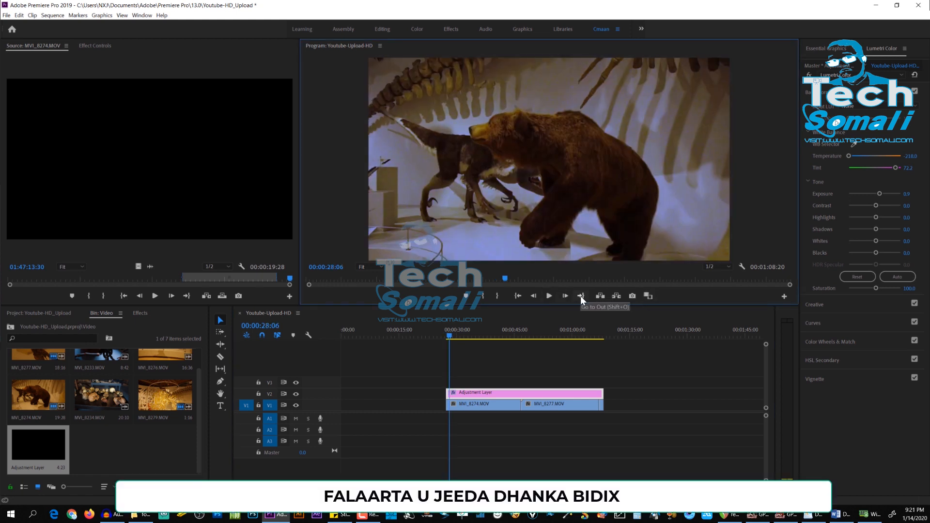
key(Left)
key(Left)
key(Left)
key(Left)
key(Left)
key(Left)
key(Left)
key(Left)
key(Left)
key(Left)
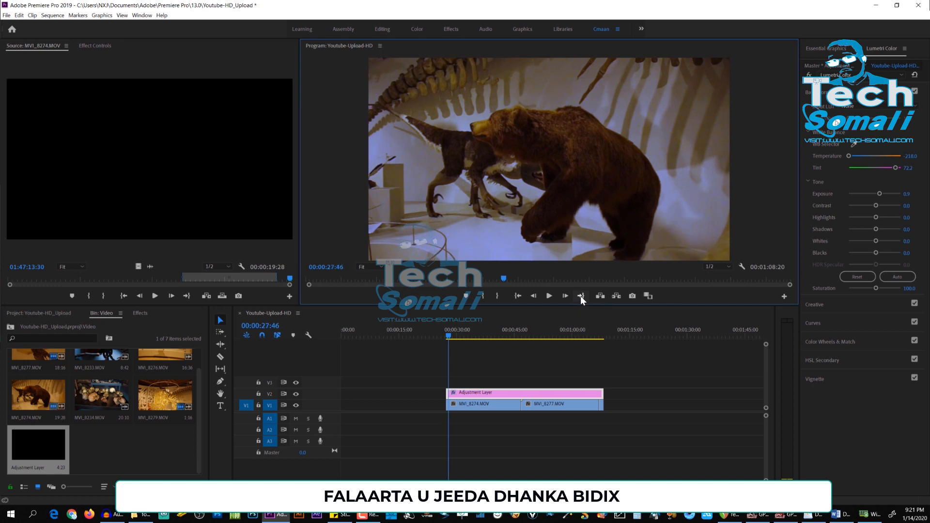
key(Left)
key(Left)
key(Left)
key(Left)
key(Left)
key(Left)
key(Left)
key(Left)
key(Left)
key(Left)
key(Left)
key(Left)
key(Left)
key(Left)
key(Left)
key(Left)
key(Left)
key(Left)
key(Left)
key(Left)
key(Left)
key(Left)
key(Left)
key(Left)
key(Left)
key(Left)
key(Left)
key(Left)
key(Left)
key(Left)
key(Left)
key(Left)
key(Left)
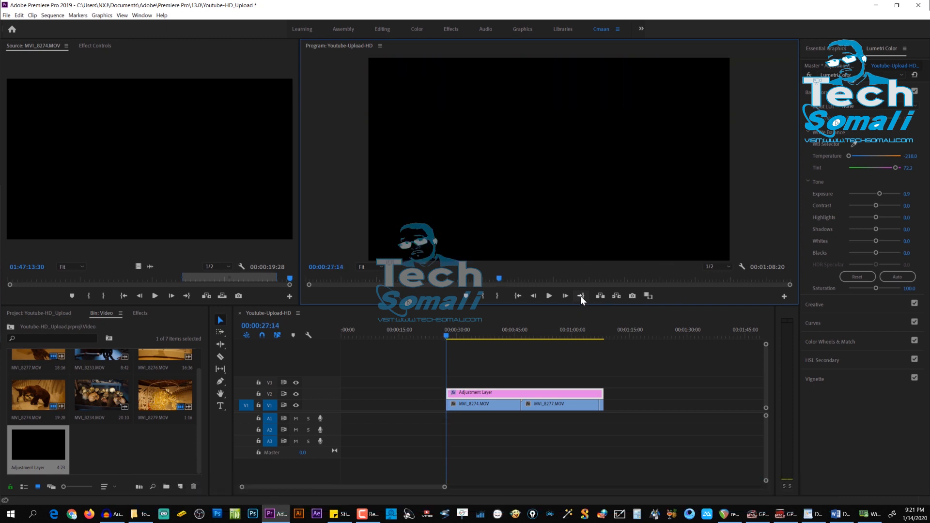
key(Right)
key(Right)
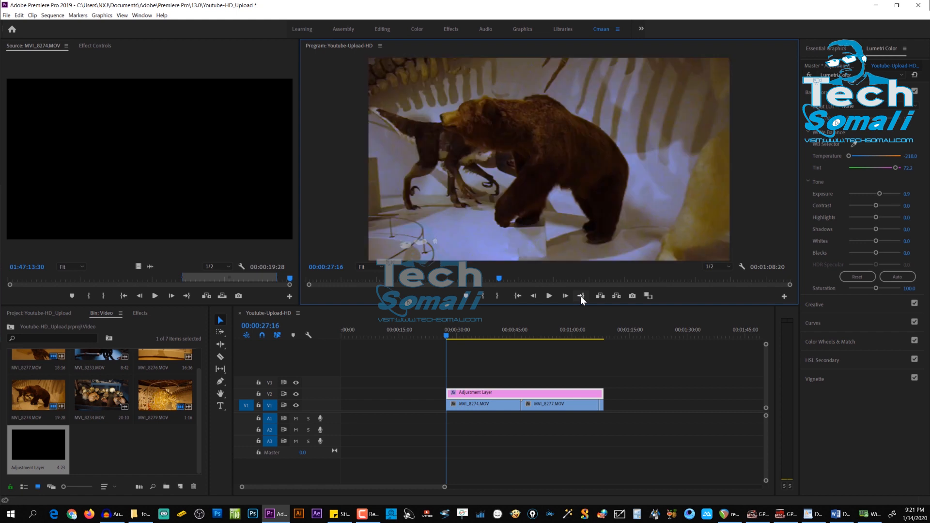
right_click(447, 333)
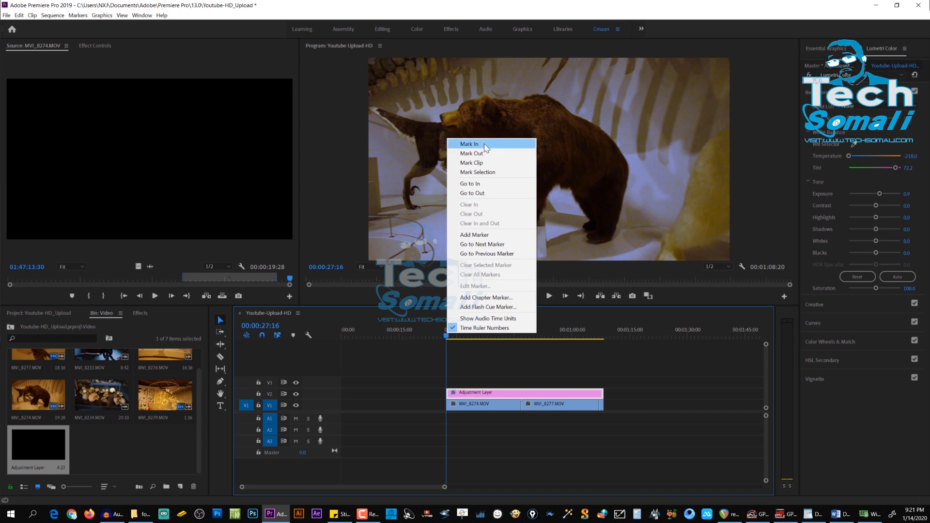
click(469, 144)
Step: Move the playhead to the end of the V1 clips at 00:01:08:00 and mark the Out point there
drag(447, 333, 604, 348)
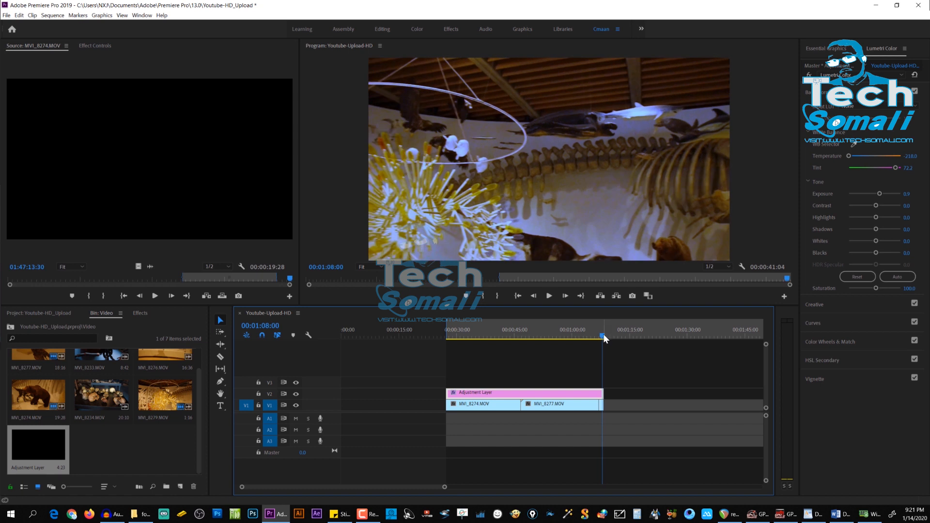
right_click(603, 333)
click(630, 154)
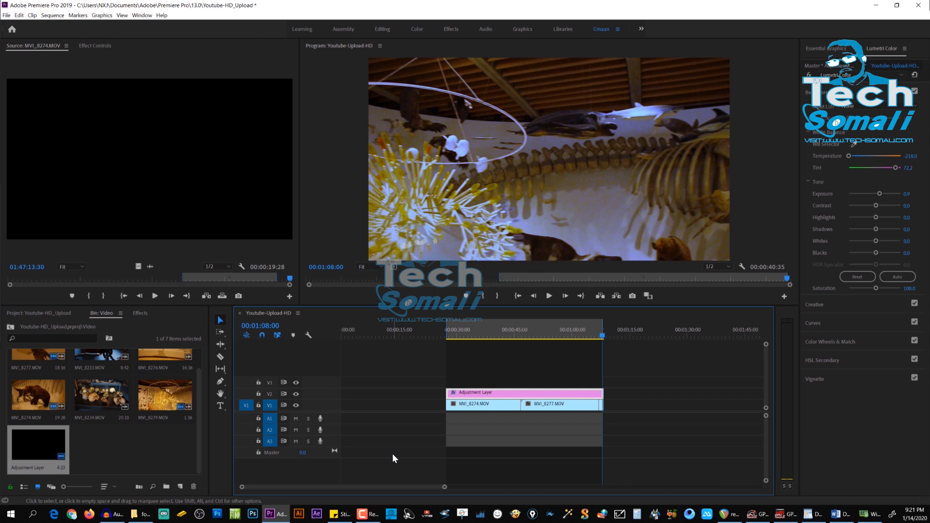
Step: Export the marked range as Youtube-Upload-HD.mp4, keeping the H.264 format, the Match Source - High bitrate preset and the default save folder
click(7, 16)
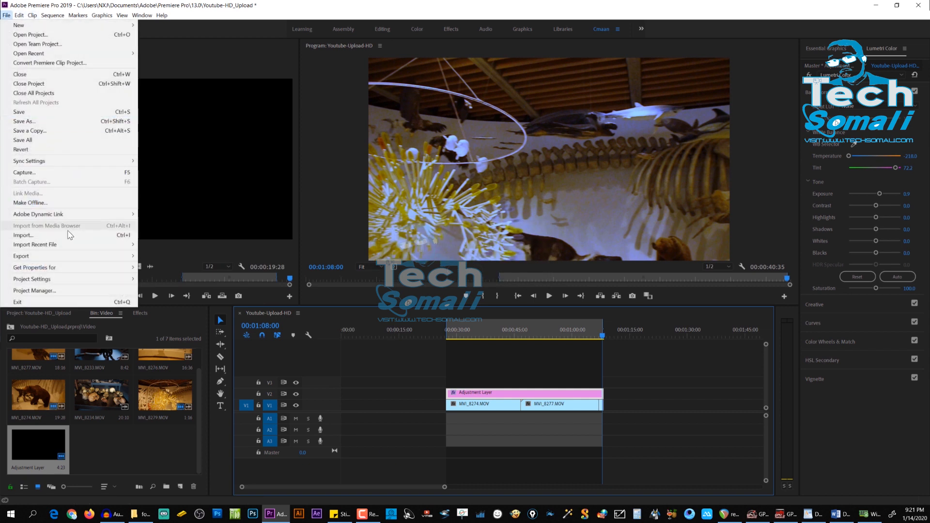
mouse_move(69, 257)
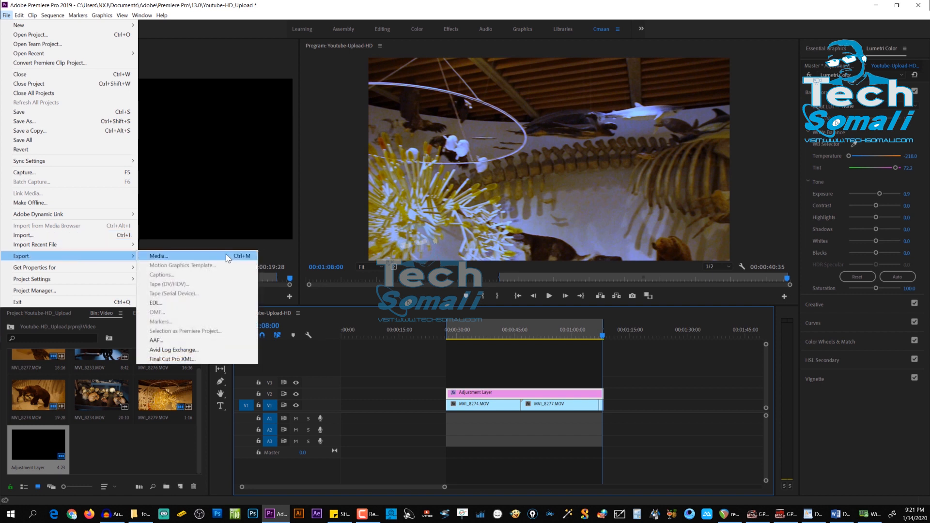
click(250, 257)
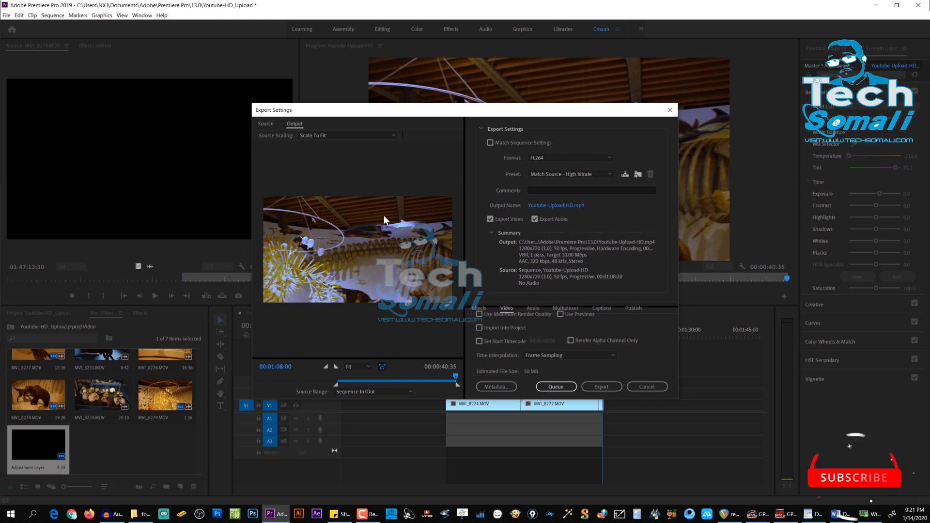
click(552, 161)
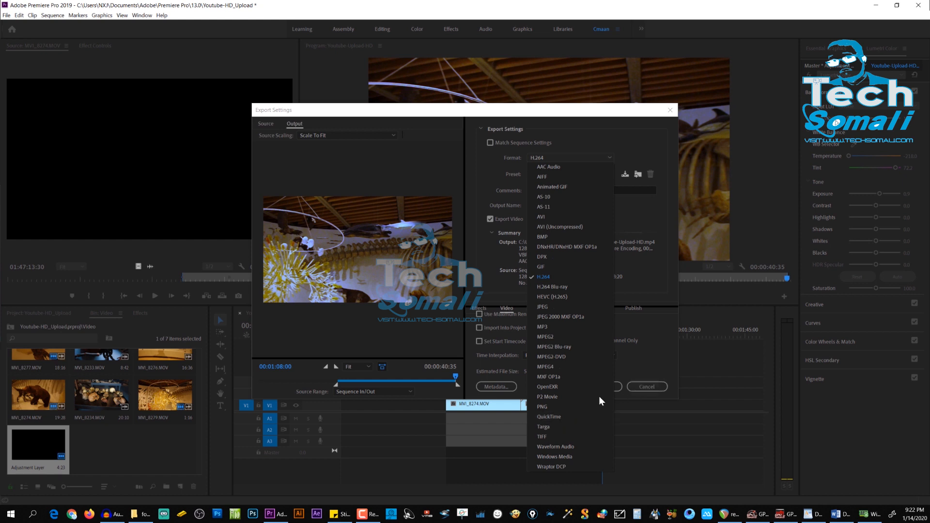
click(646, 338)
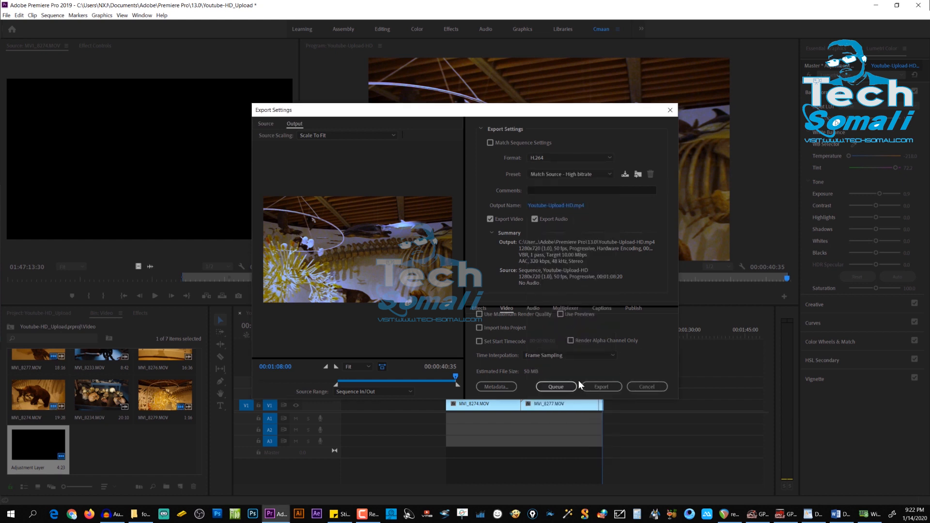
click(559, 206)
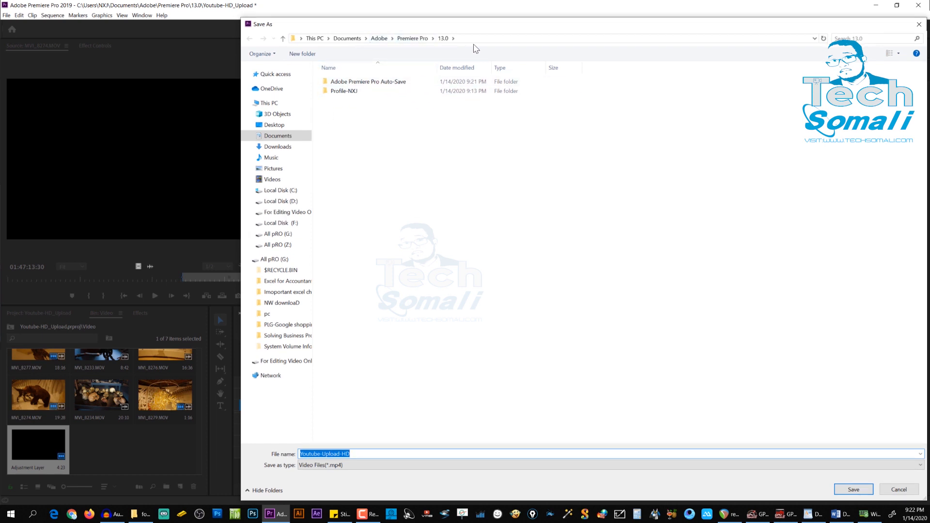
click(919, 24)
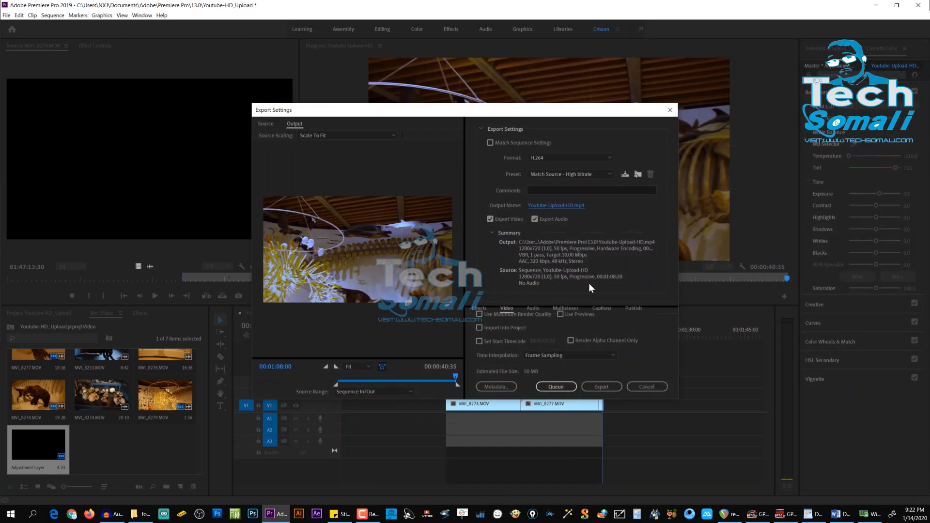
click(606, 384)
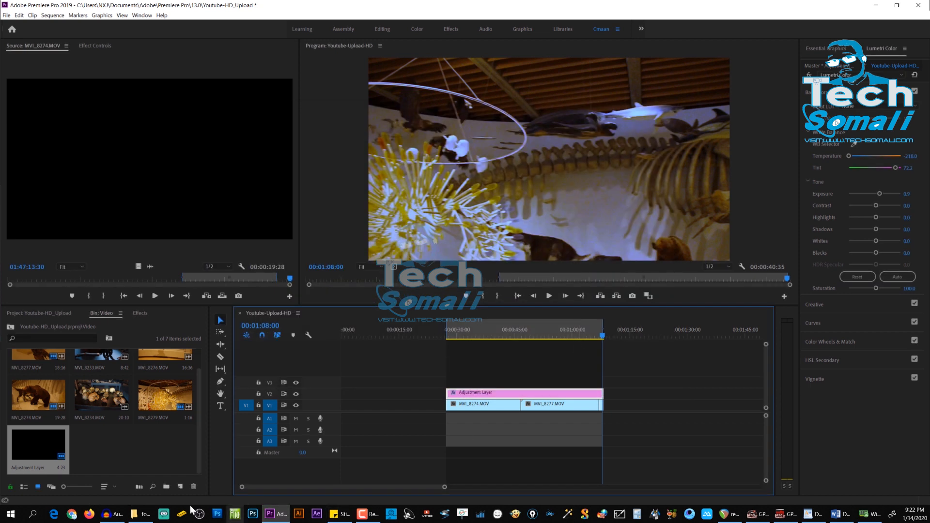
Step: In File Explorer, open Documents > Adobe > Premiere Pro > 13.0, play the exported Youtube-Upload-HD video and close the player
click(146, 514)
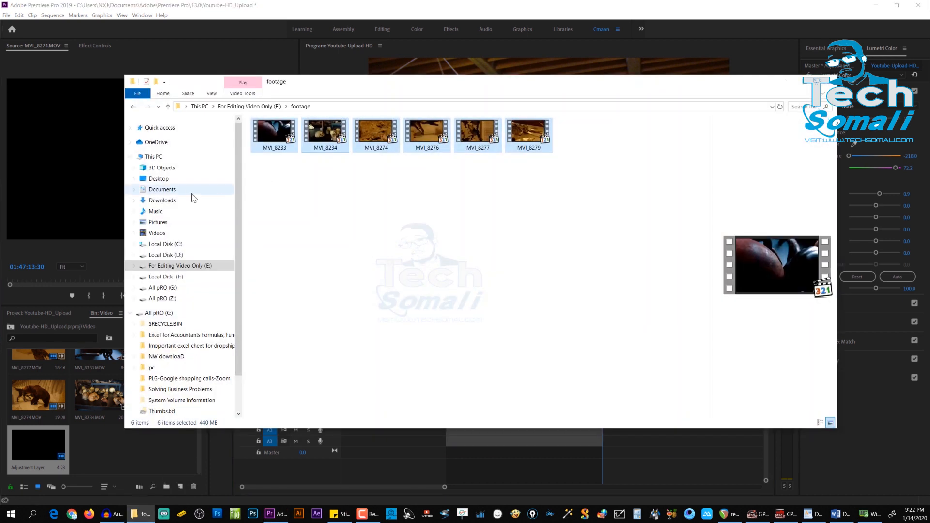
click(178, 189)
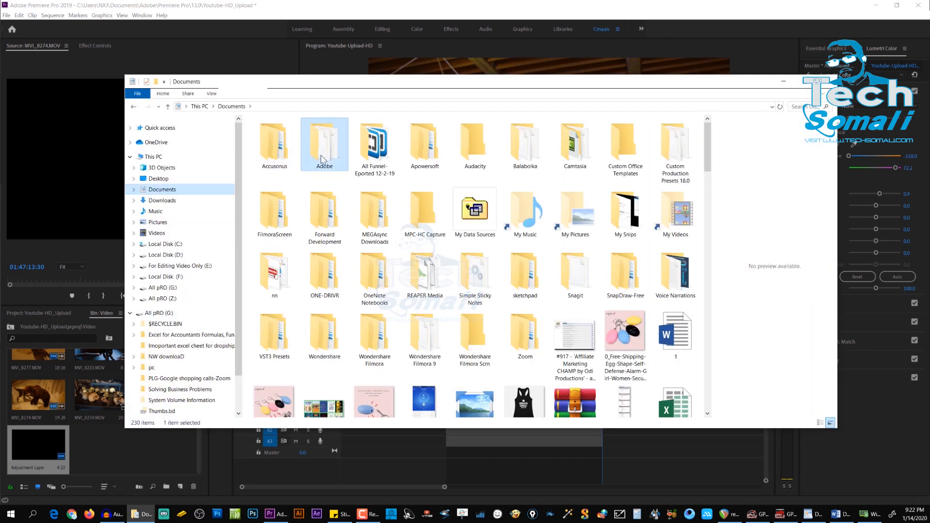
double_click(322, 159)
click(271, 195)
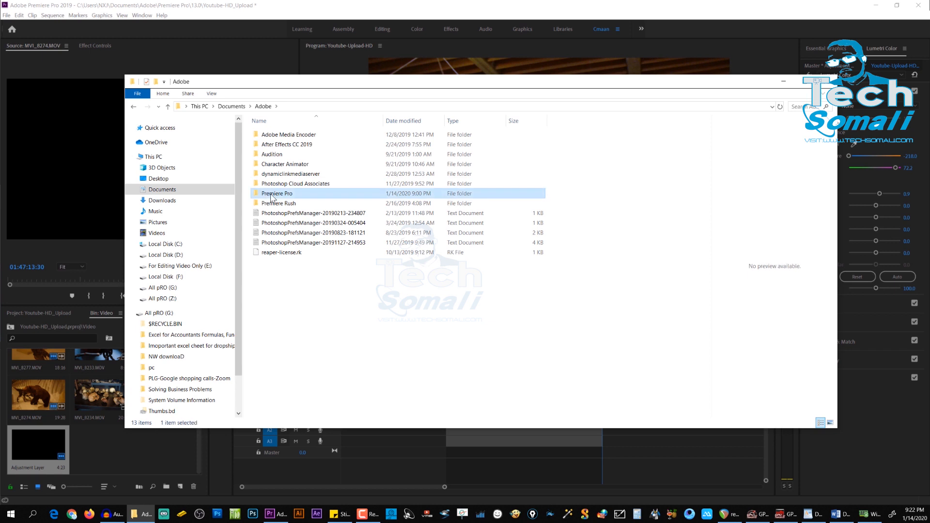
double_click(273, 194)
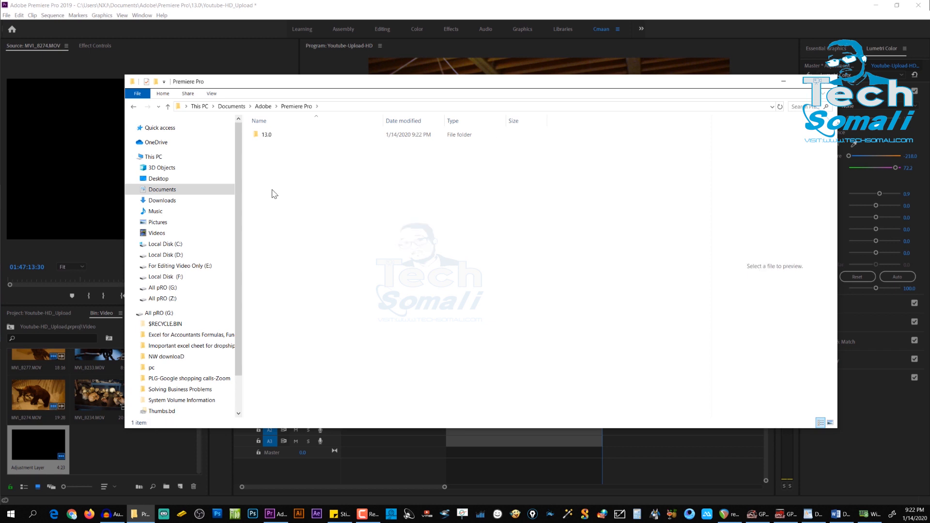
double_click(270, 136)
double_click(276, 165)
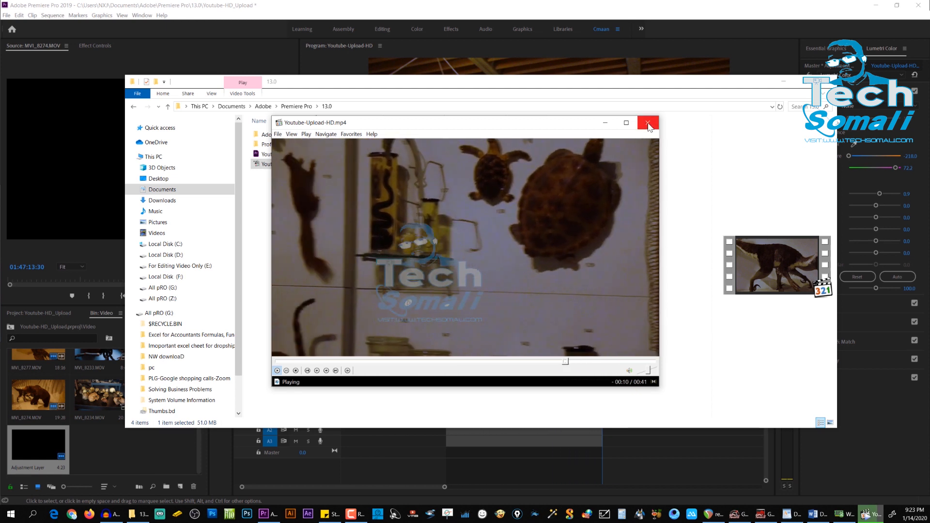
click(647, 124)
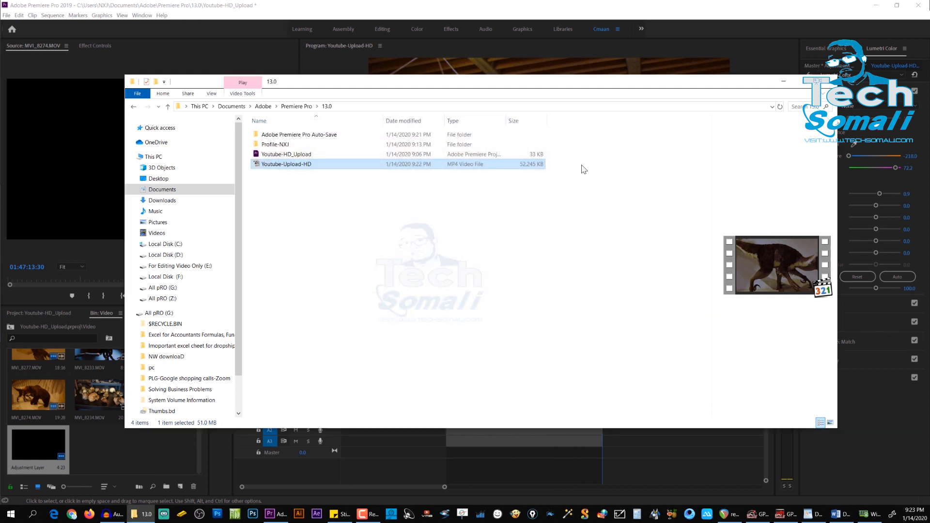